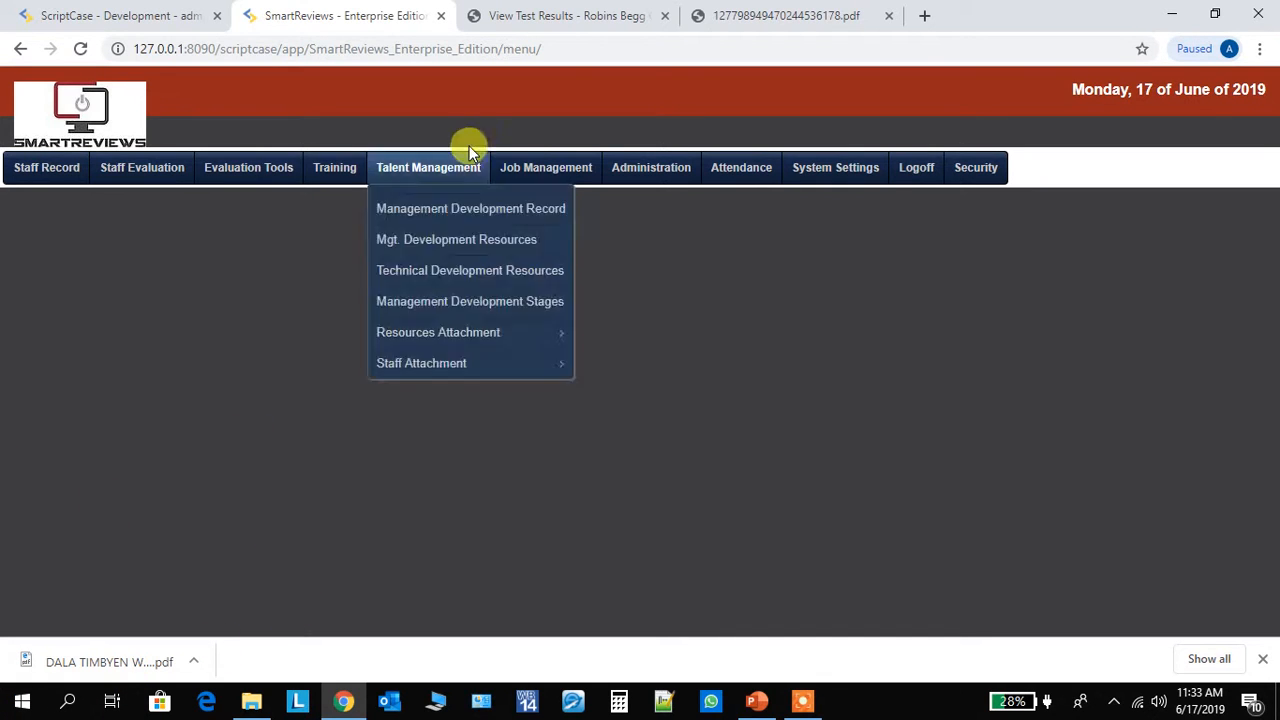
- Open the Management work reports under Job Management
mouse_move(565, 158)
mouse_move(569, 237)
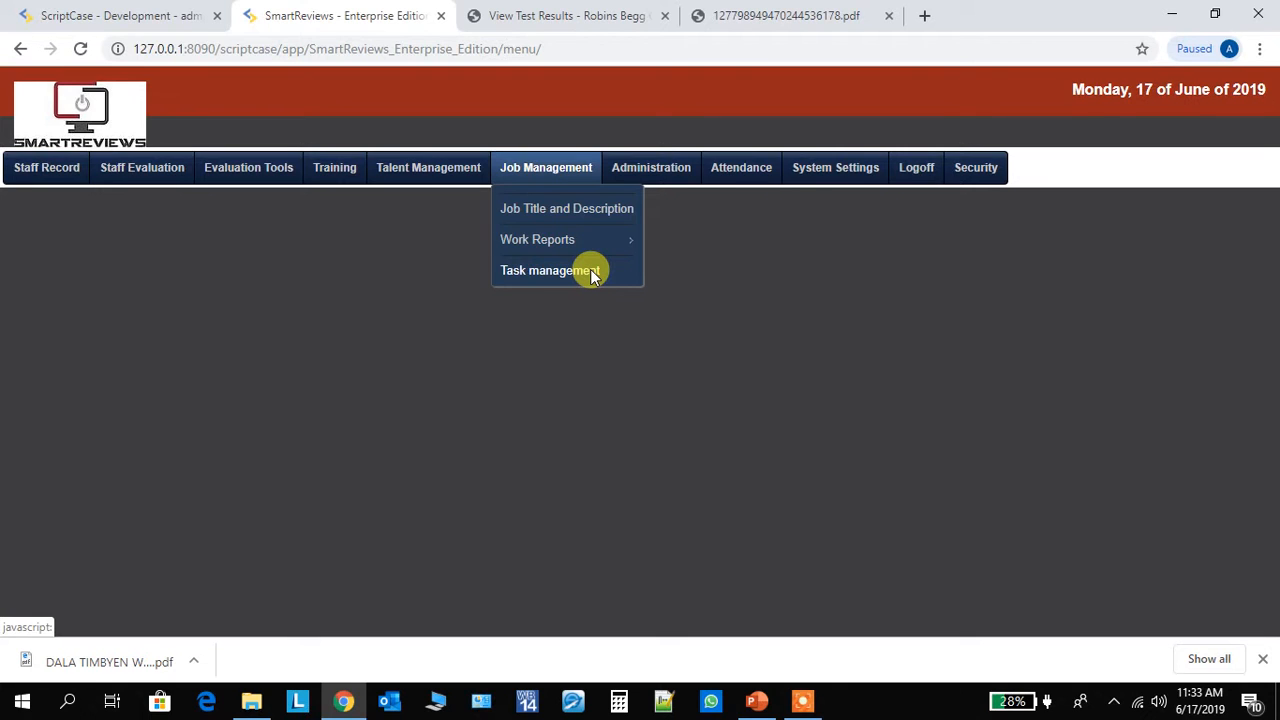
mouse_move(606, 246)
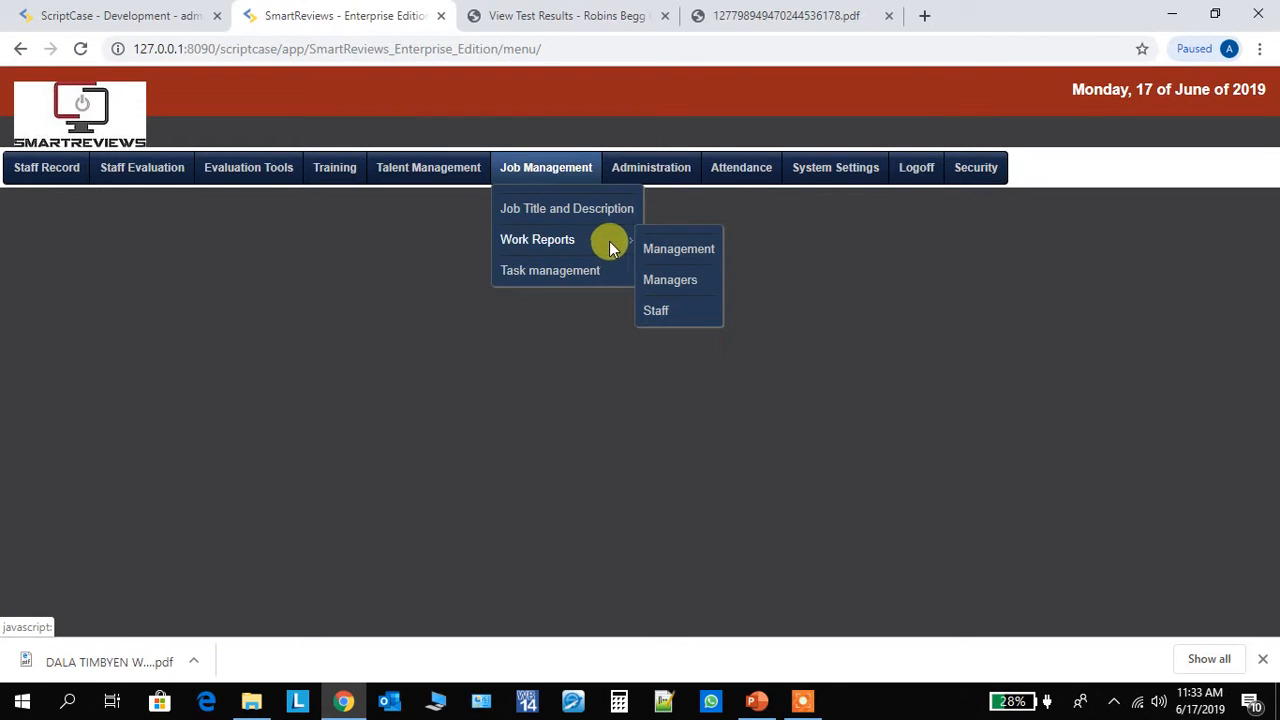
click(662, 249)
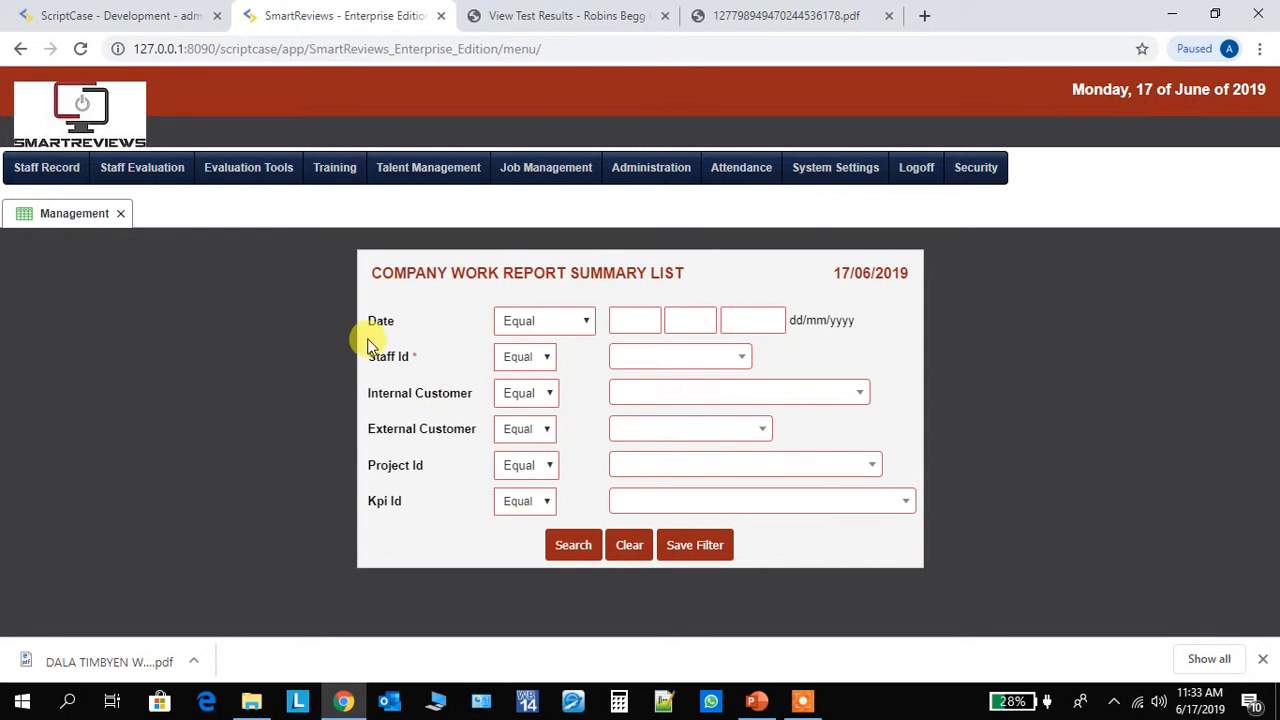
- Search the company work reports with Staff Id equal to the second staff member listed
click(730, 360)
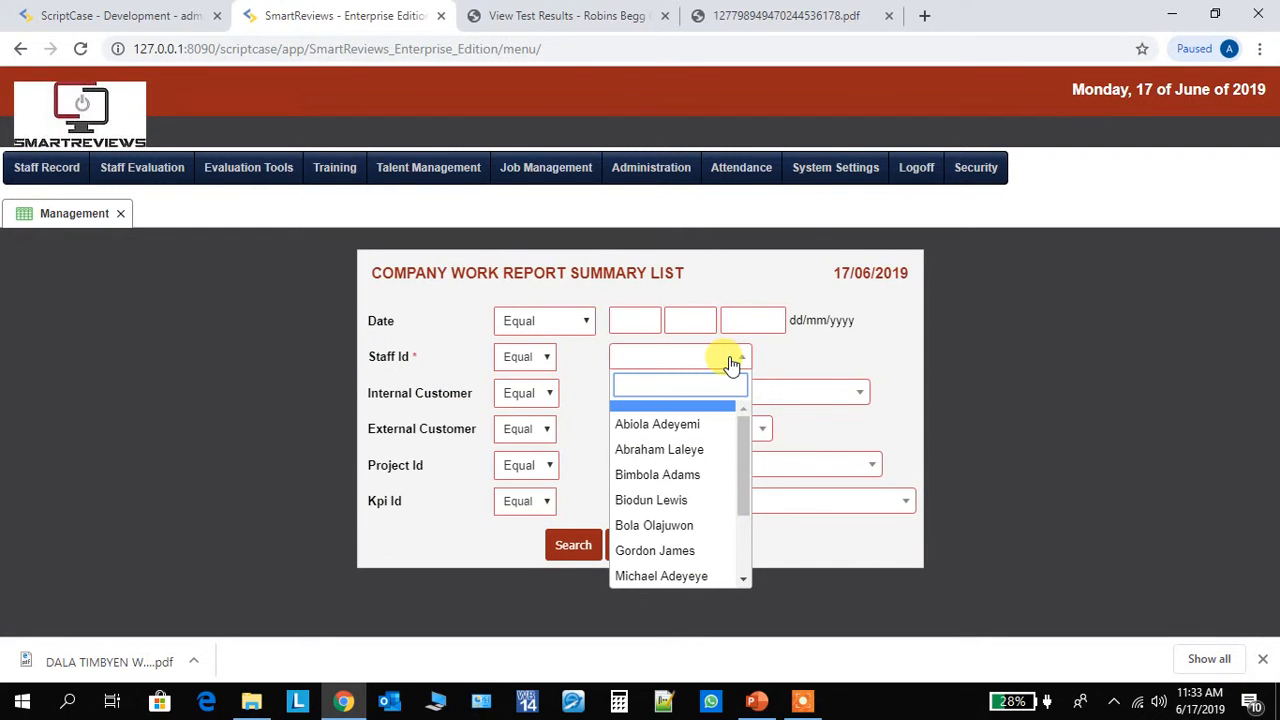
click(693, 452)
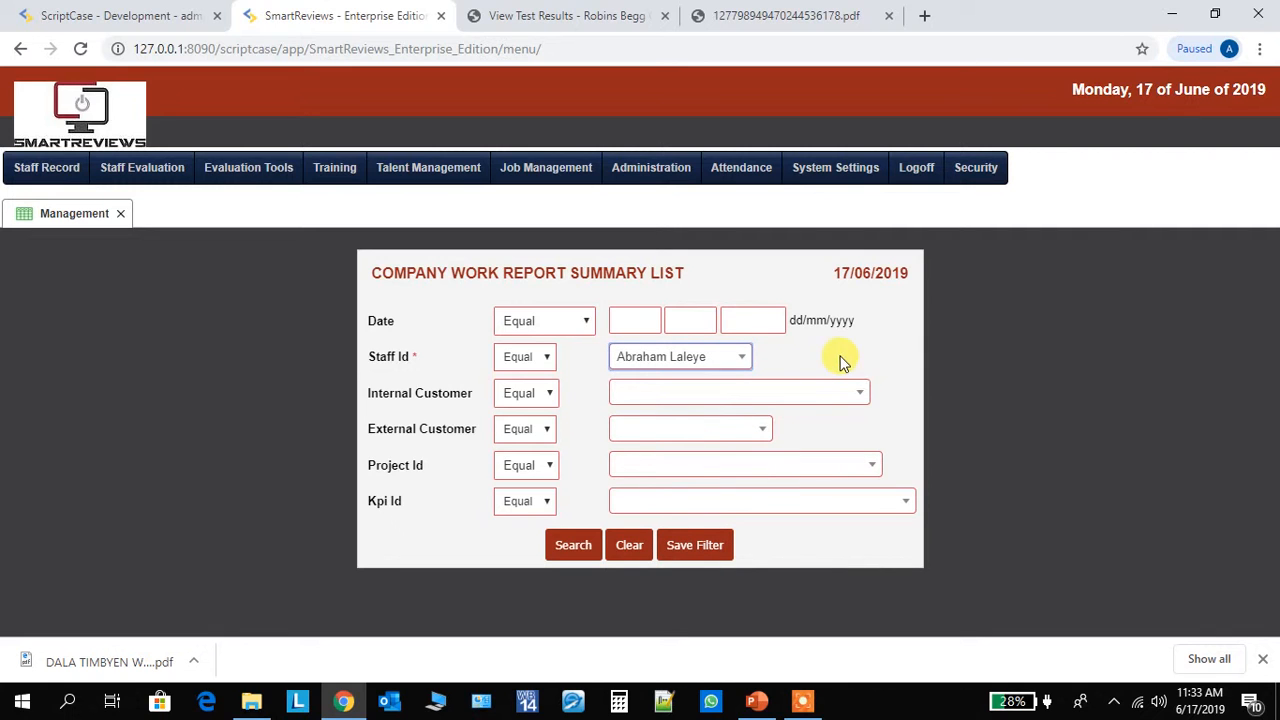
click(573, 545)
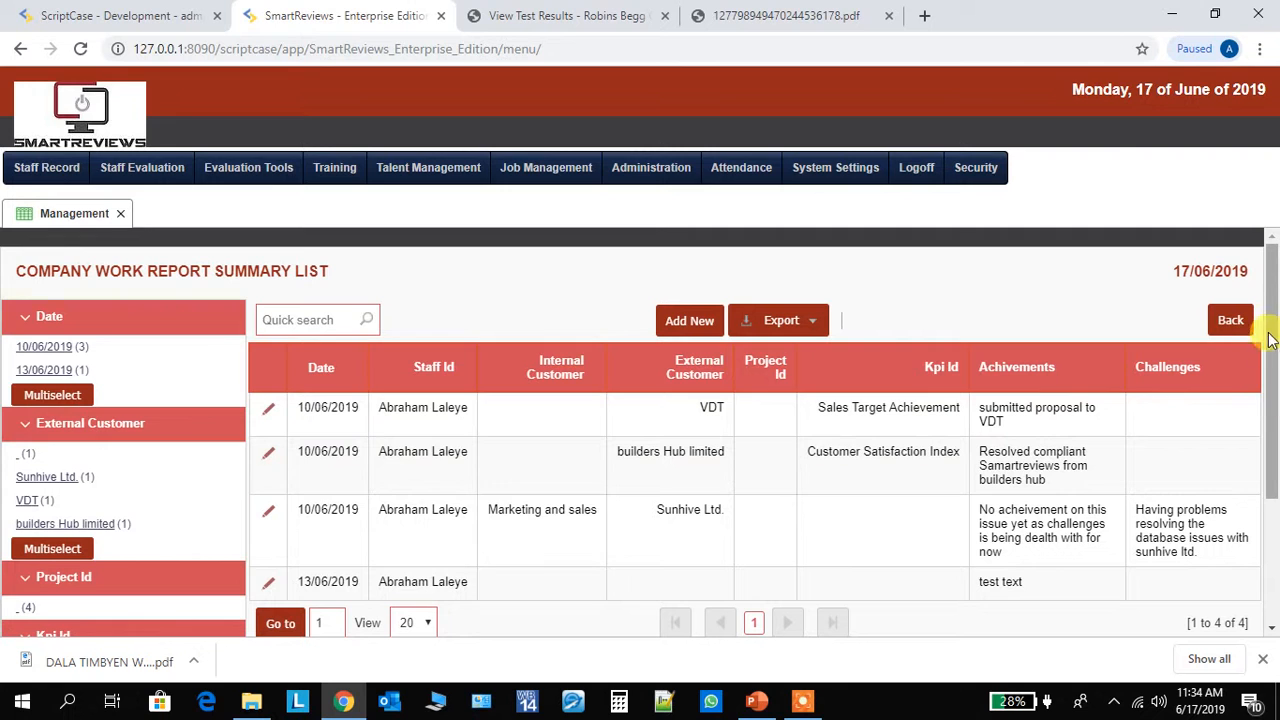
- Look through the work report summary list, including its dates, customers, KPIs, achievements, challenges and filter categories
mouse_move(1270, 282)
mouse_down()
mouse_move(1275, 330)
mouse_move(1276, 294)
mouse_up()
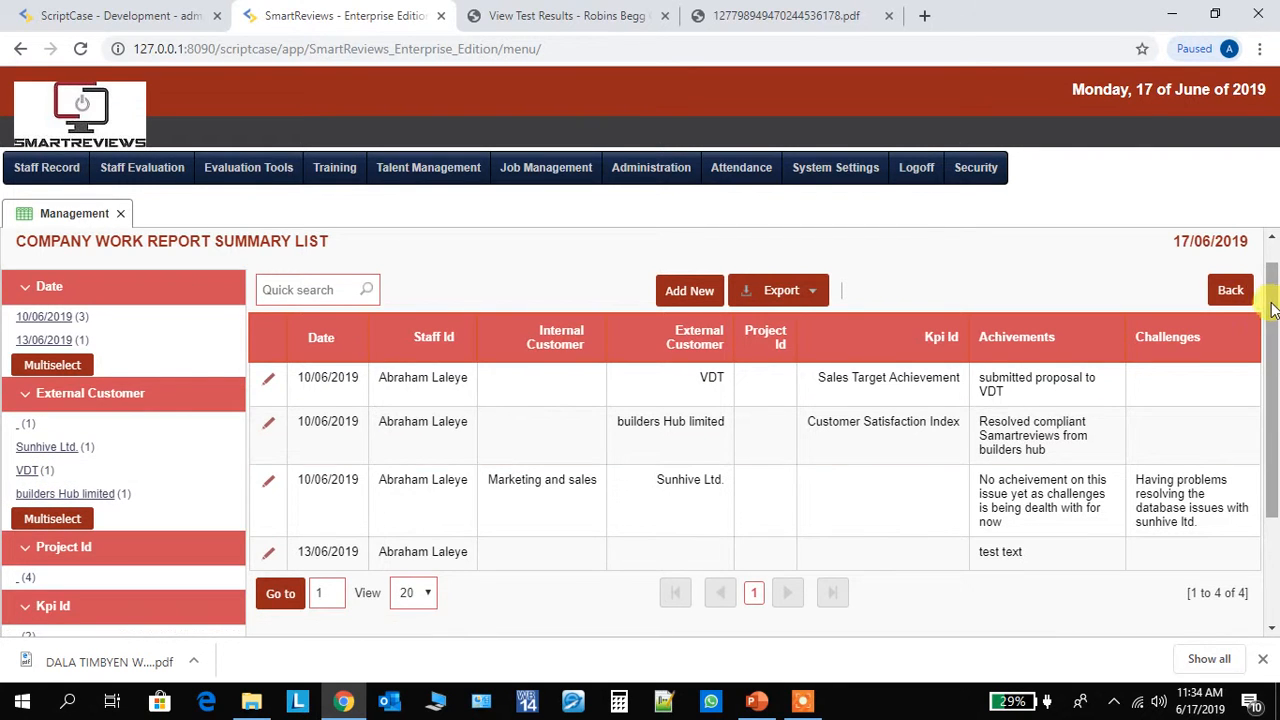
scroll(1275, 348, down, 2)
drag(1275, 348, 1275, 412)
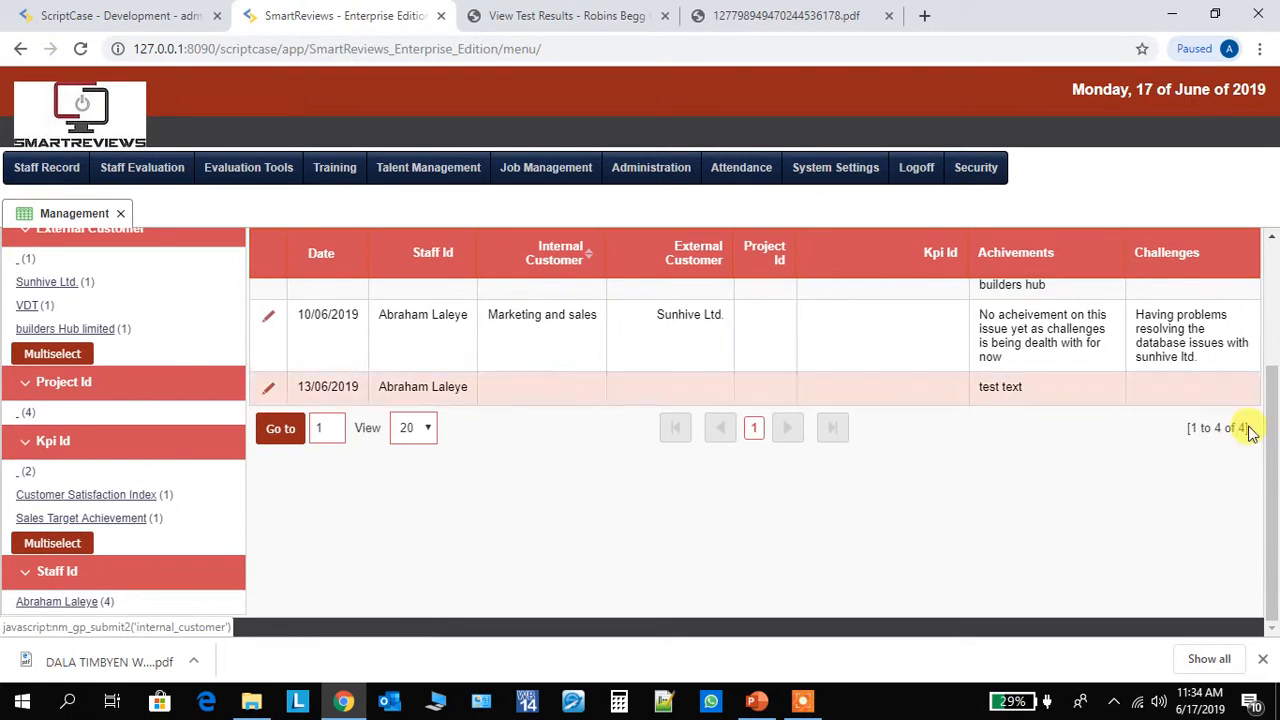
scroll(1268, 420, up, 3)
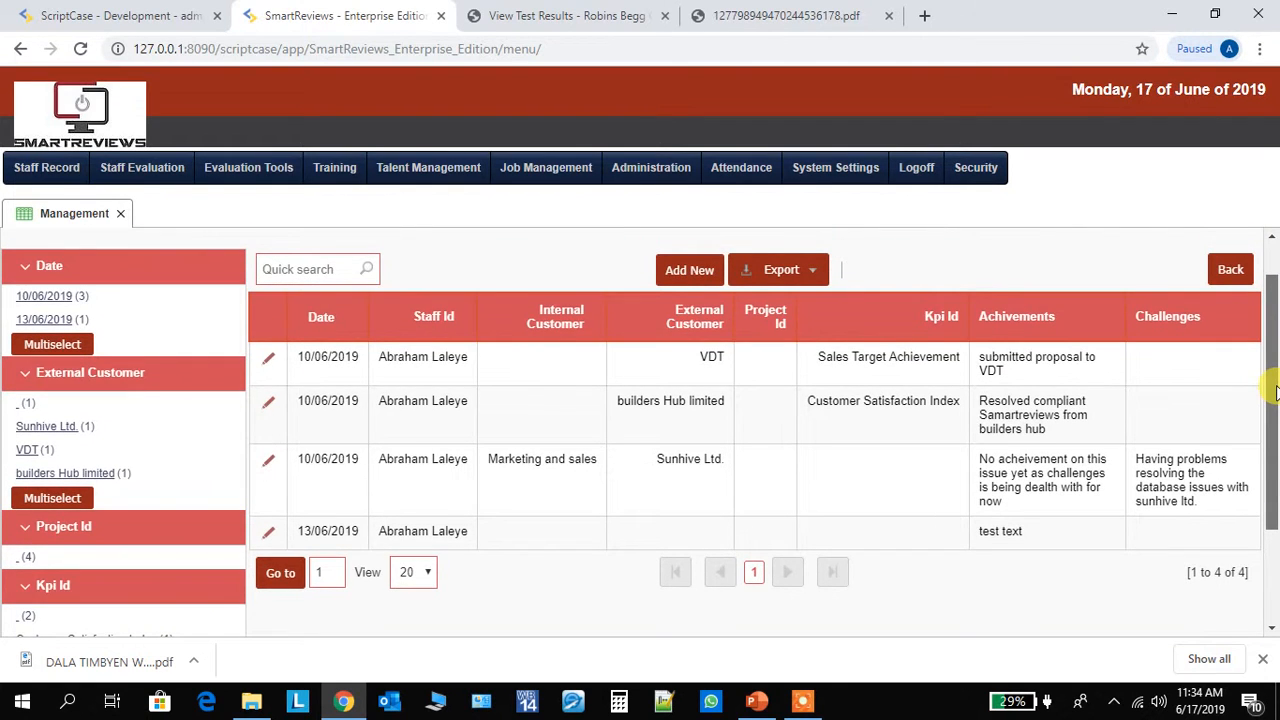
scroll(1274, 393, up, 2)
scroll(1274, 390, down, 2)
scroll(1274, 390, up, 1)
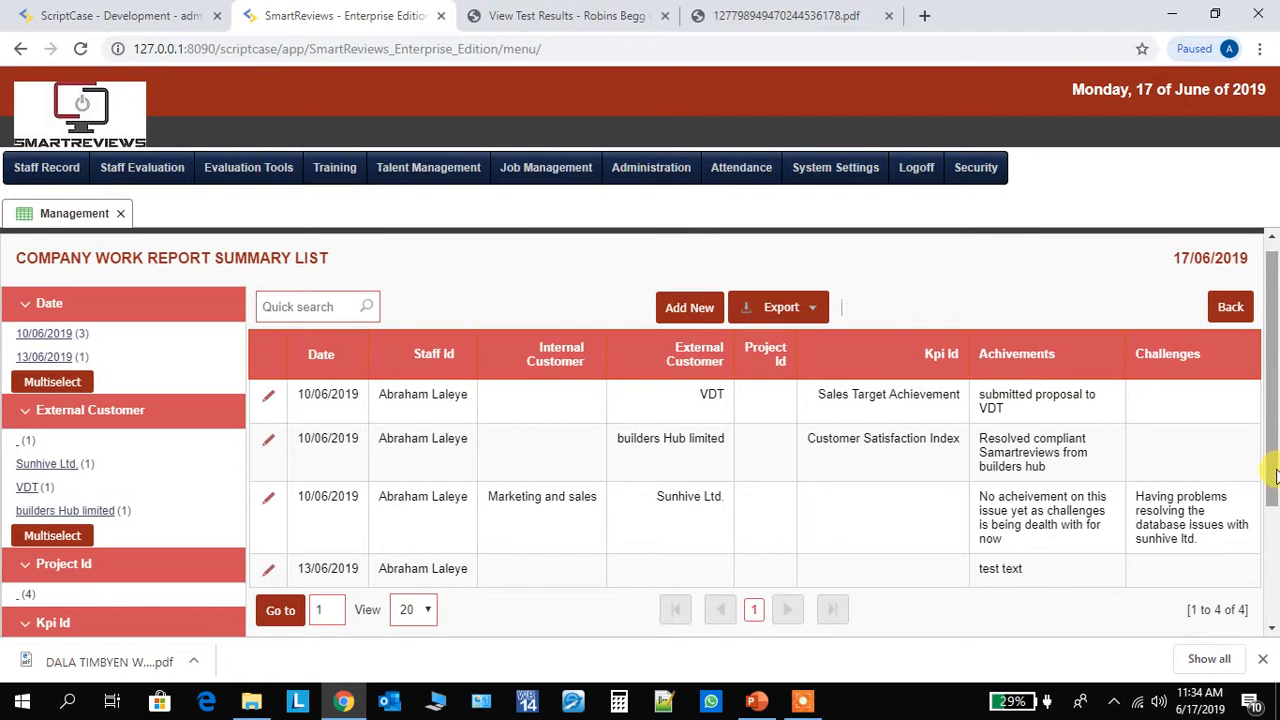
scroll(1275, 475, down, 1)
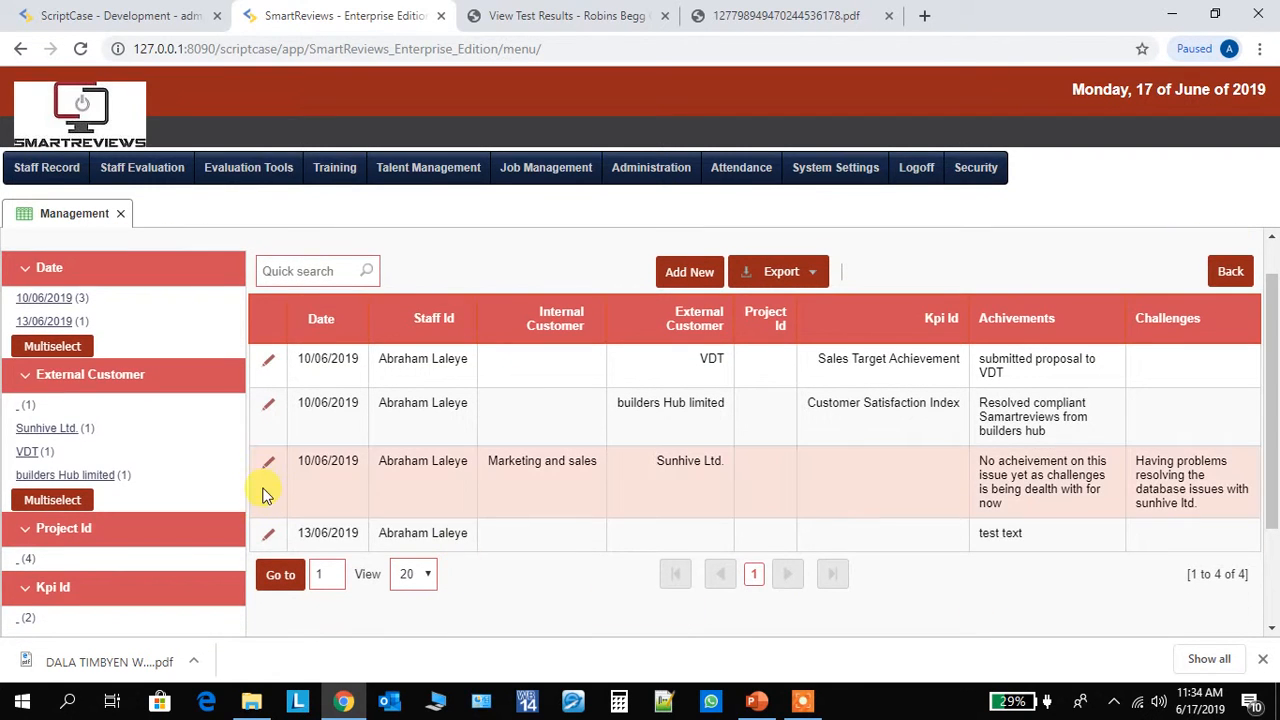
- Open the Sunhive Ltd. work report dated 10/06/2019 for editing and review its basic information and activity details
click(268, 460)
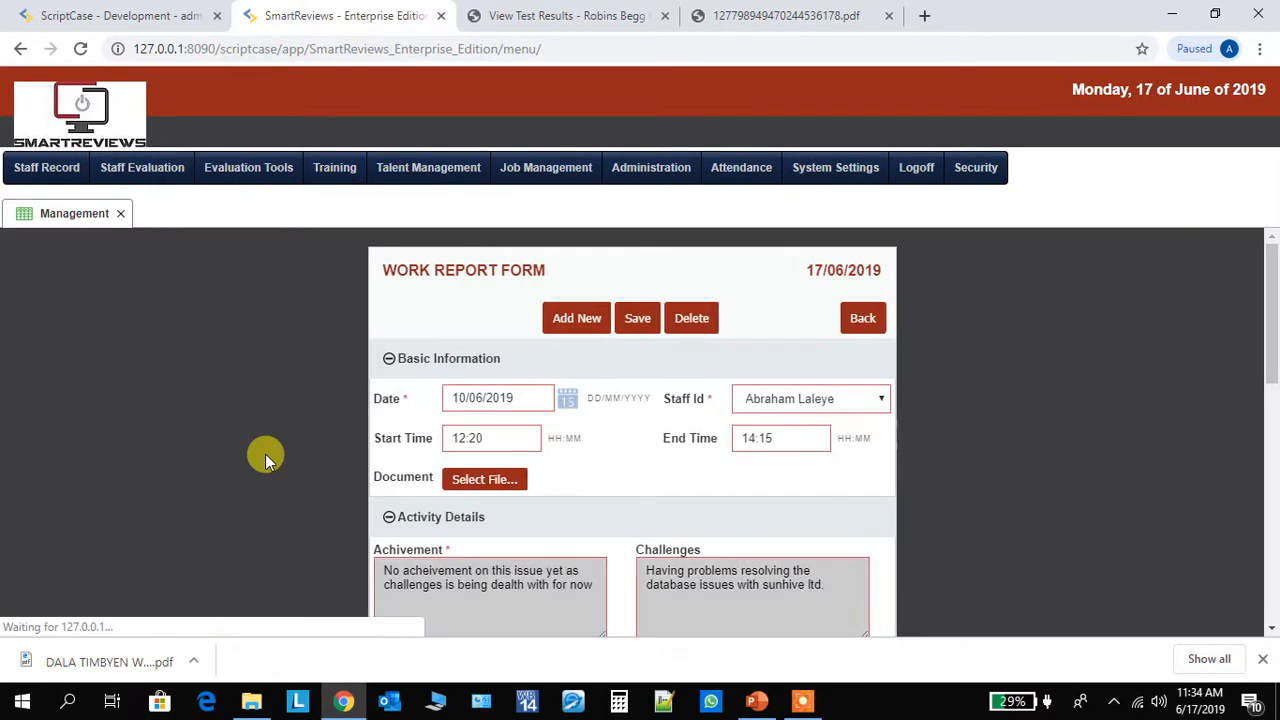
mouse_move(1273, 314)
mouse_down()
mouse_move(1273, 356)
mouse_move(1273, 338)
mouse_up()
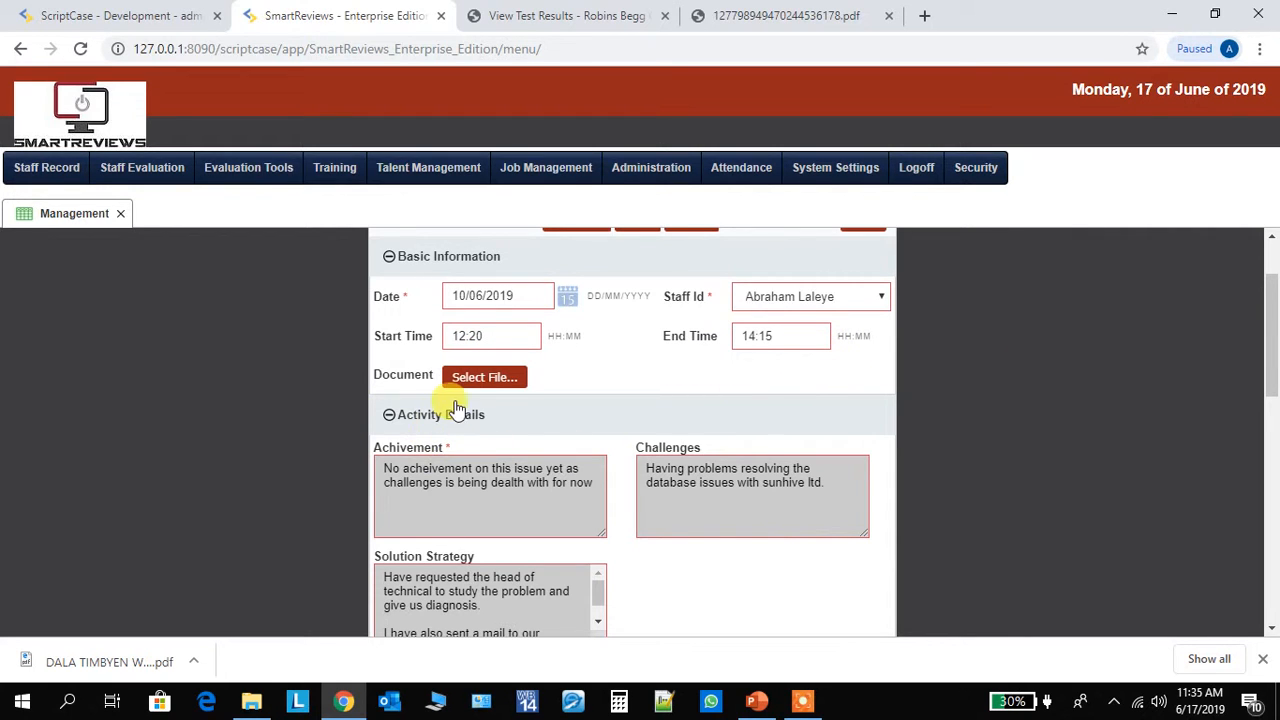
mouse_move(1273, 360)
mouse_down()
mouse_move(1274, 378)
mouse_move(1270, 348)
mouse_up()
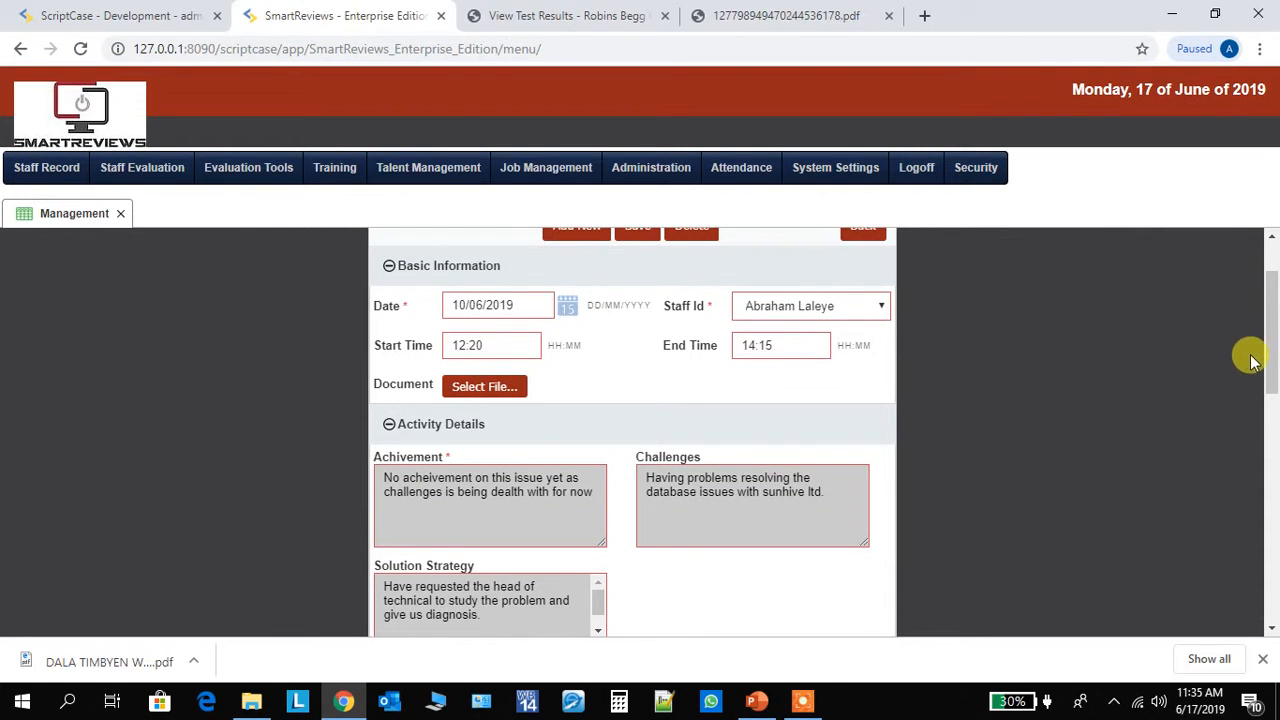
drag(1267, 368, 1268, 397)
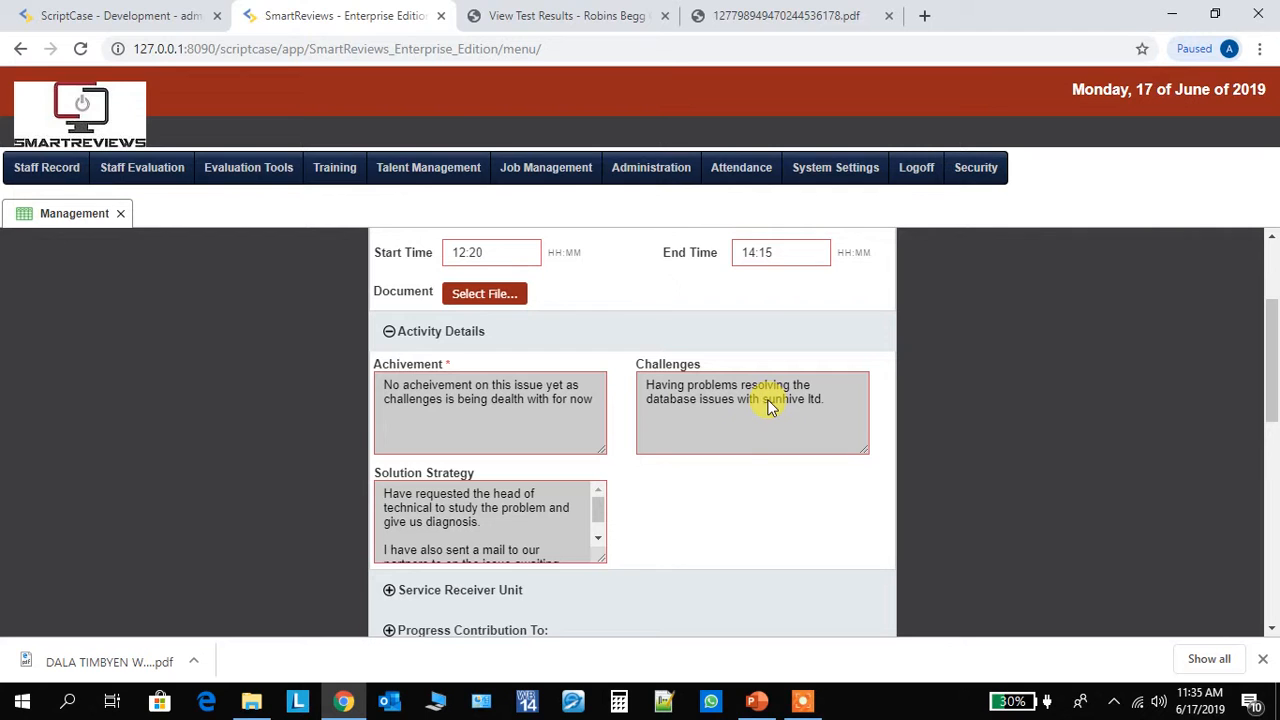
mouse_move(598, 505)
mouse_down()
mouse_move(599, 519)
mouse_move(598, 507)
mouse_up()
drag(1268, 338, 1270, 400)
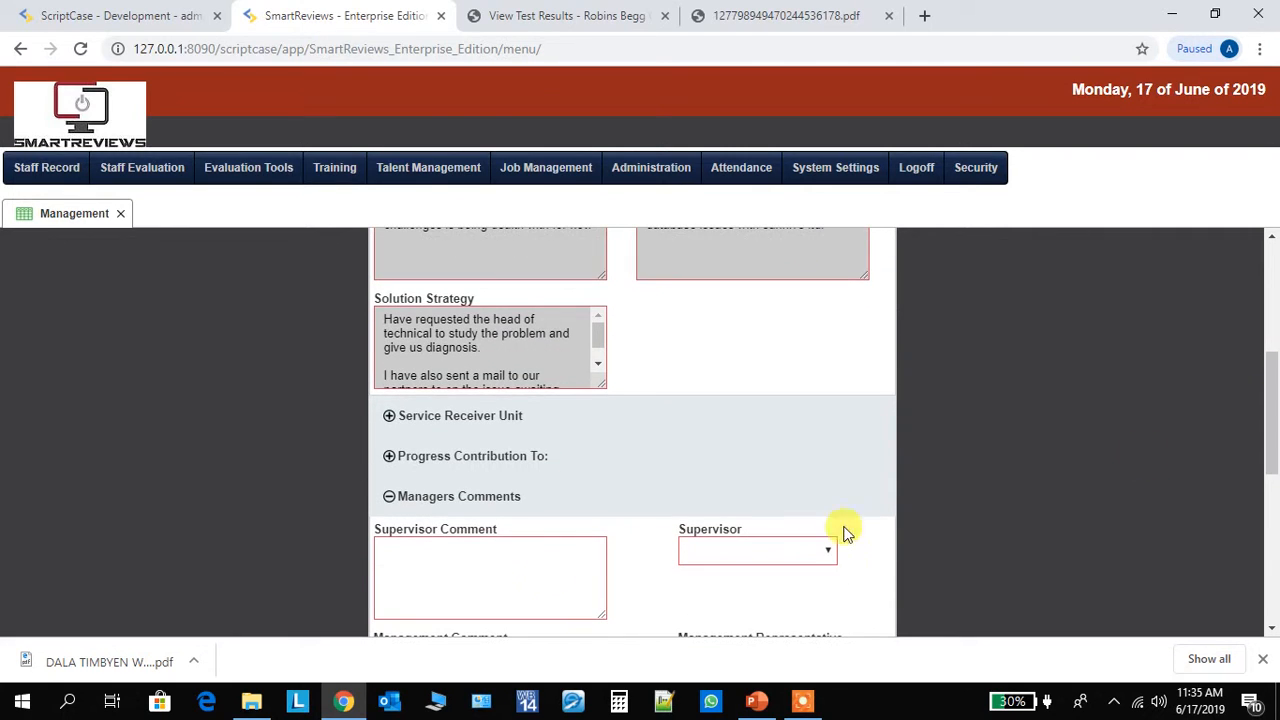
- Expand the Service Receiver Unit and Progress Contribution To sections of the work report and review their fields
click(389, 416)
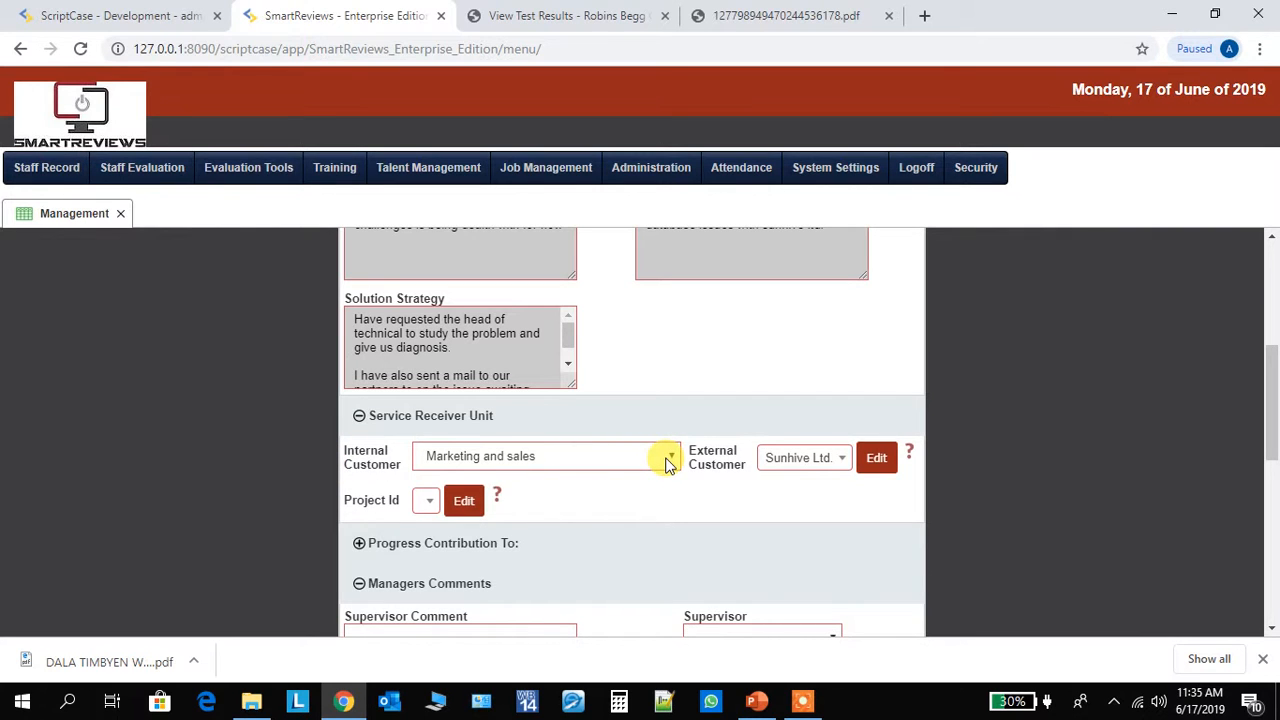
drag(1274, 404, 1272, 426)
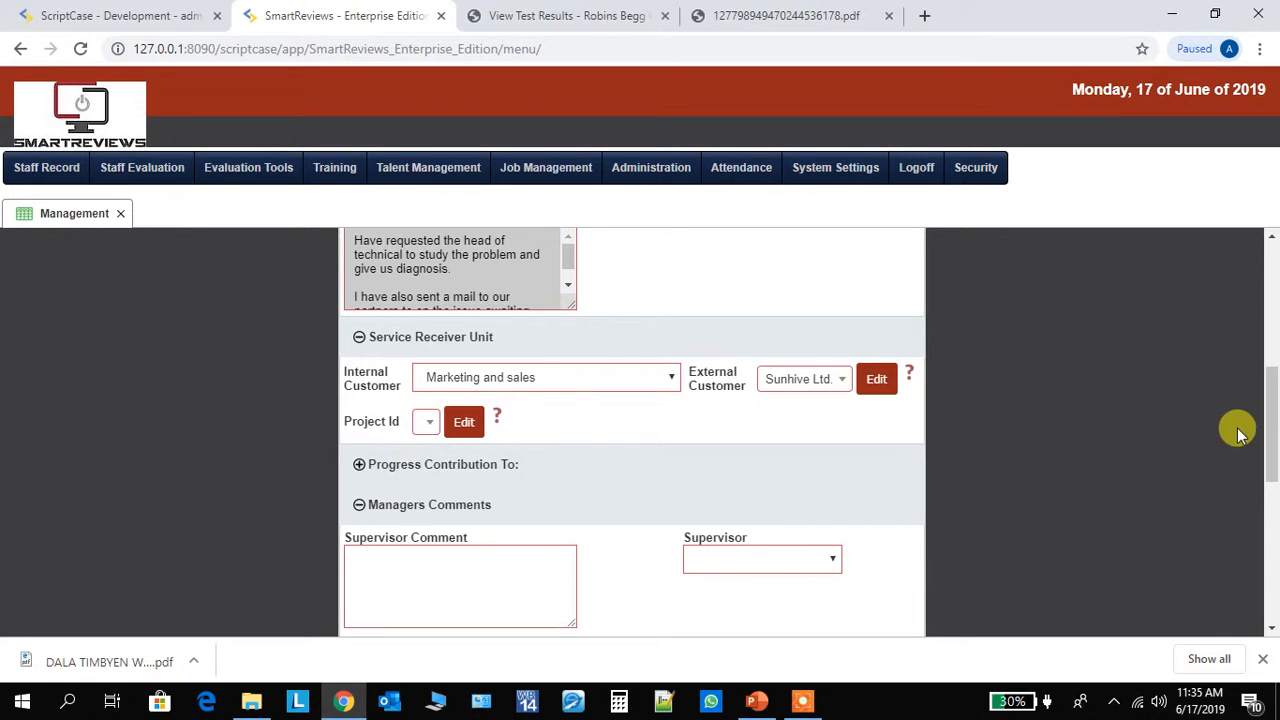
click(359, 466)
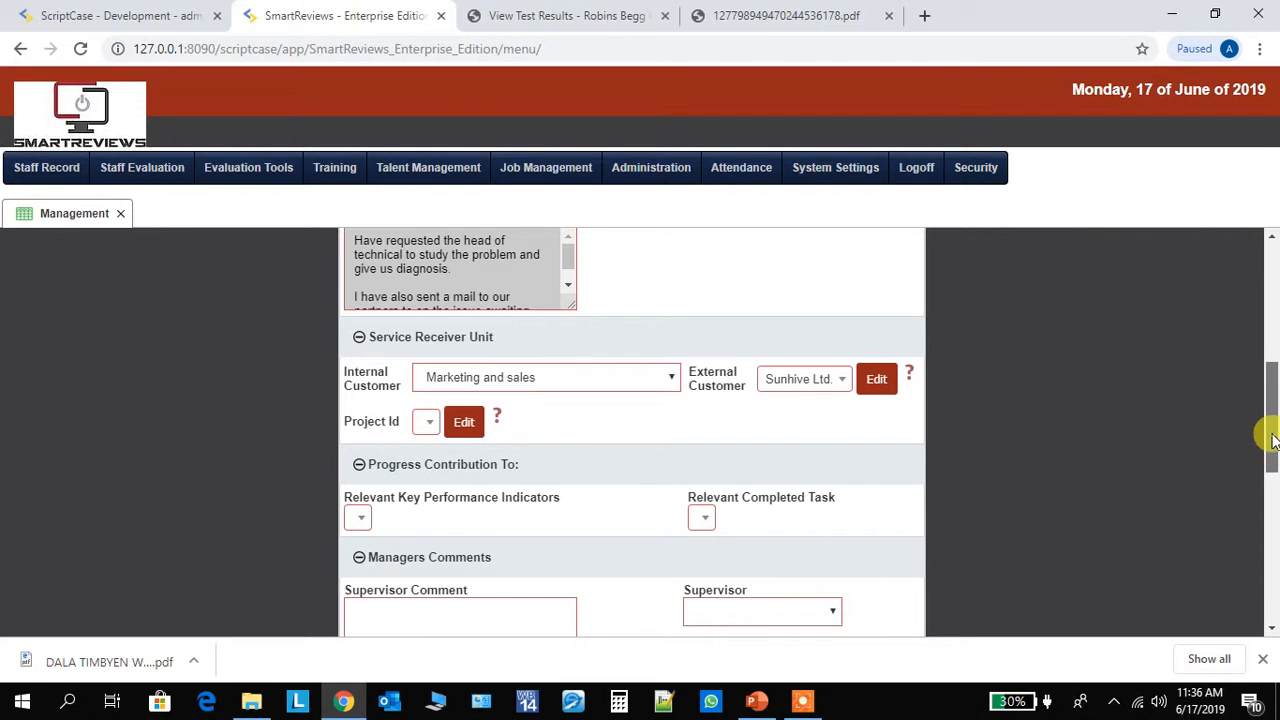
drag(1266, 437, 1270, 448)
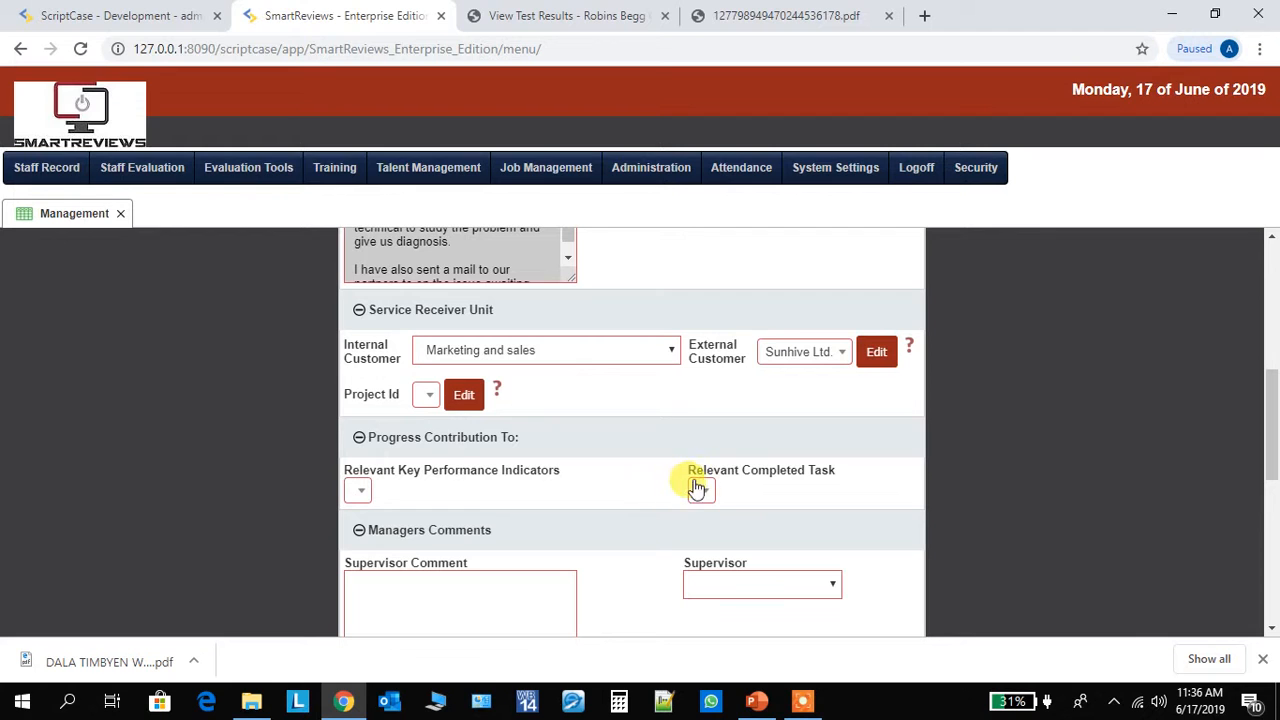
drag(1271, 434, 1276, 487)
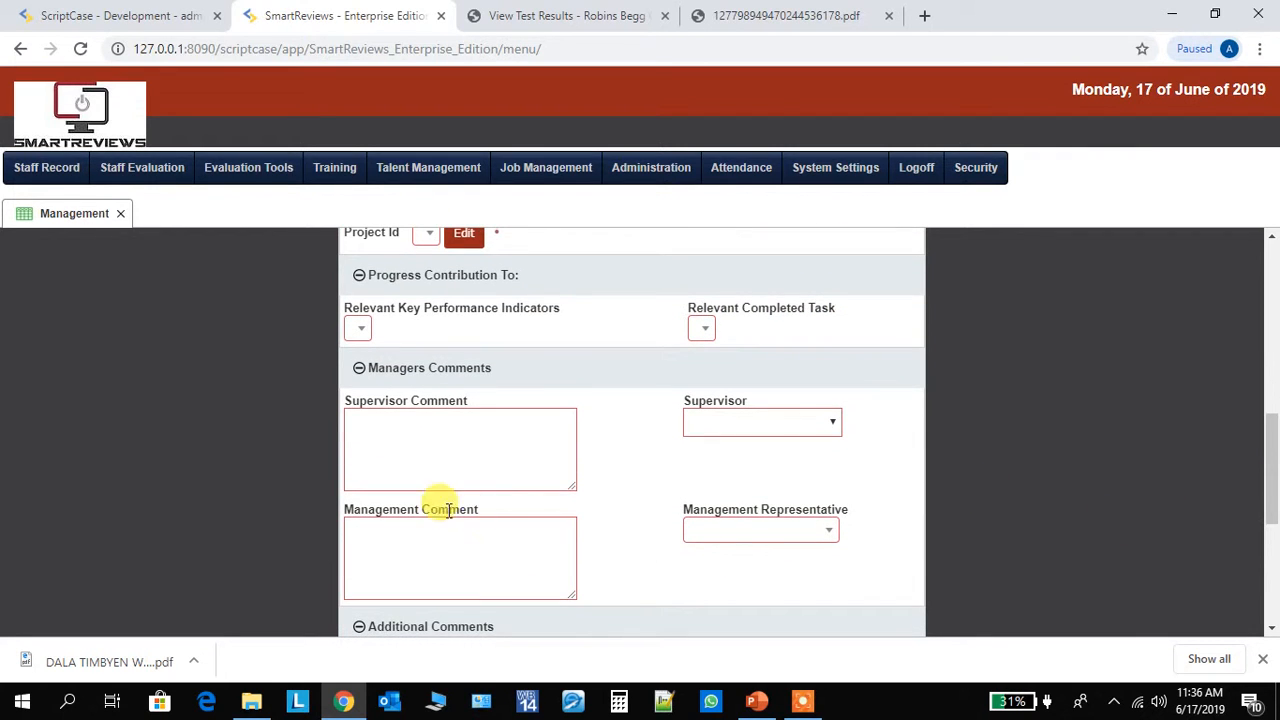
- Check the available supervisors under Managers Comments, then review the management comment fields and the Additional Comments table
click(833, 425)
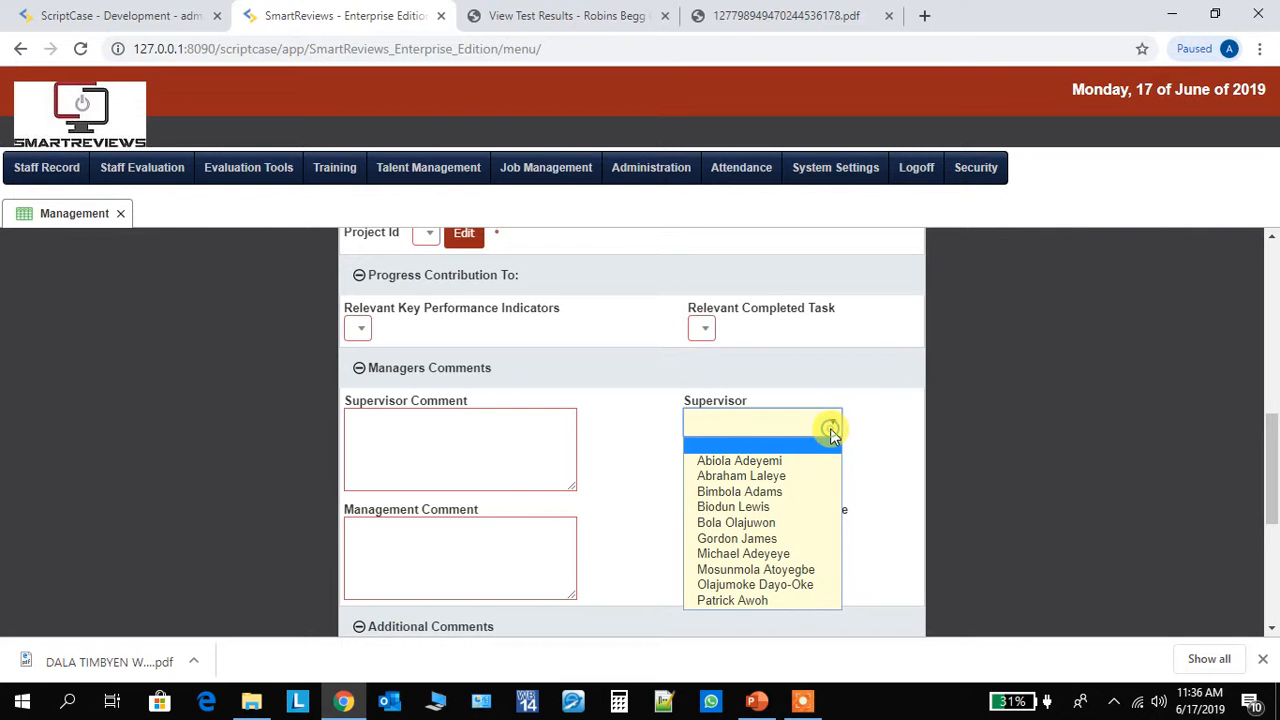
click(886, 463)
scroll(1268, 480, down, 1)
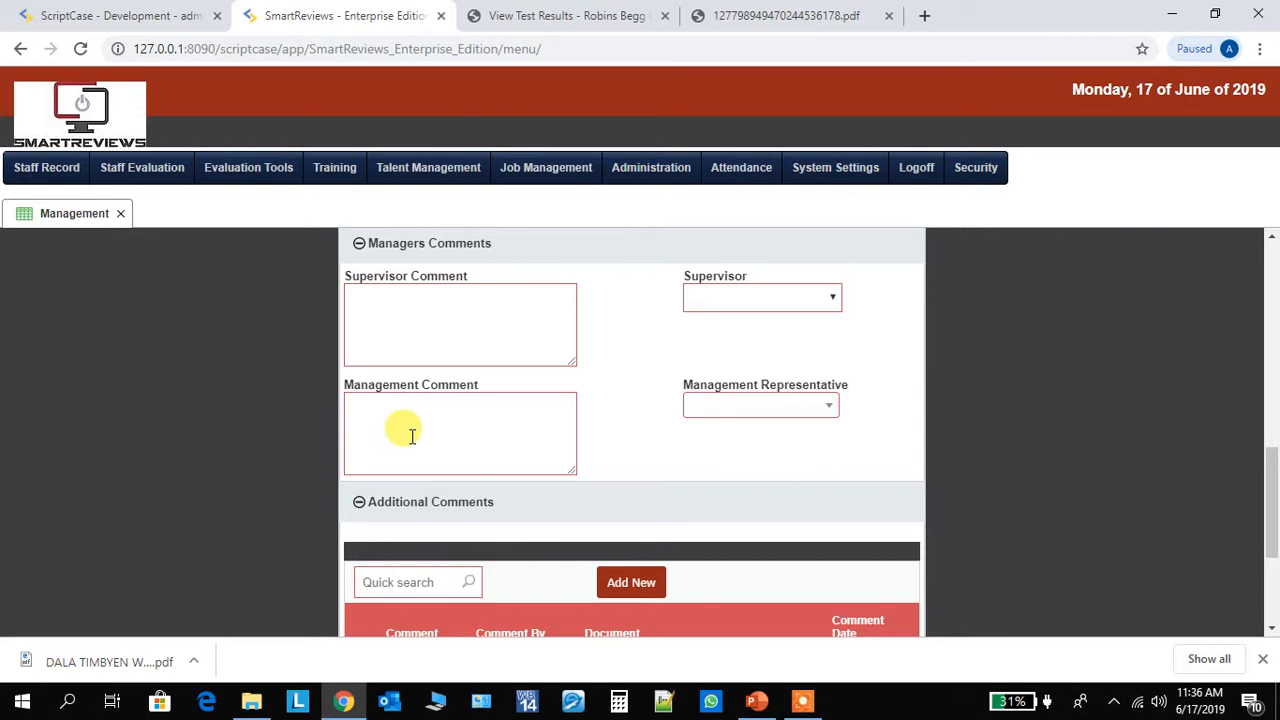
drag(1272, 483, 1272, 543)
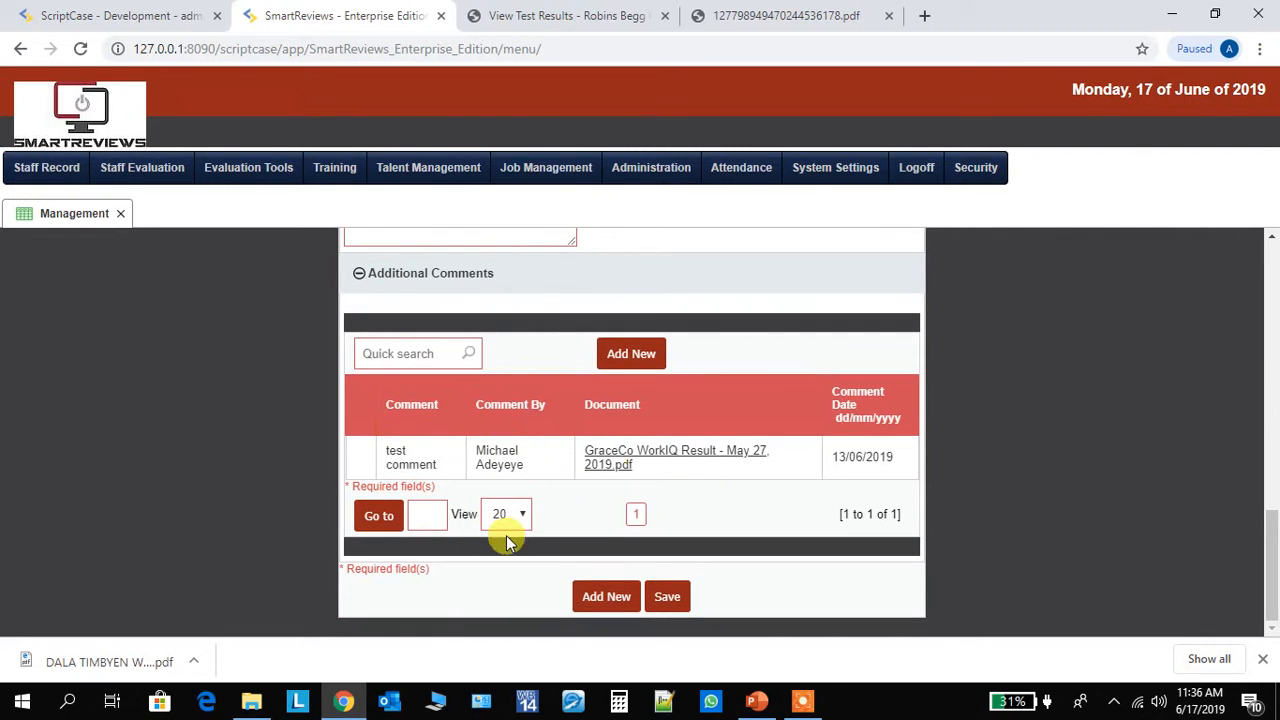
drag(1273, 545, 1203, 586)
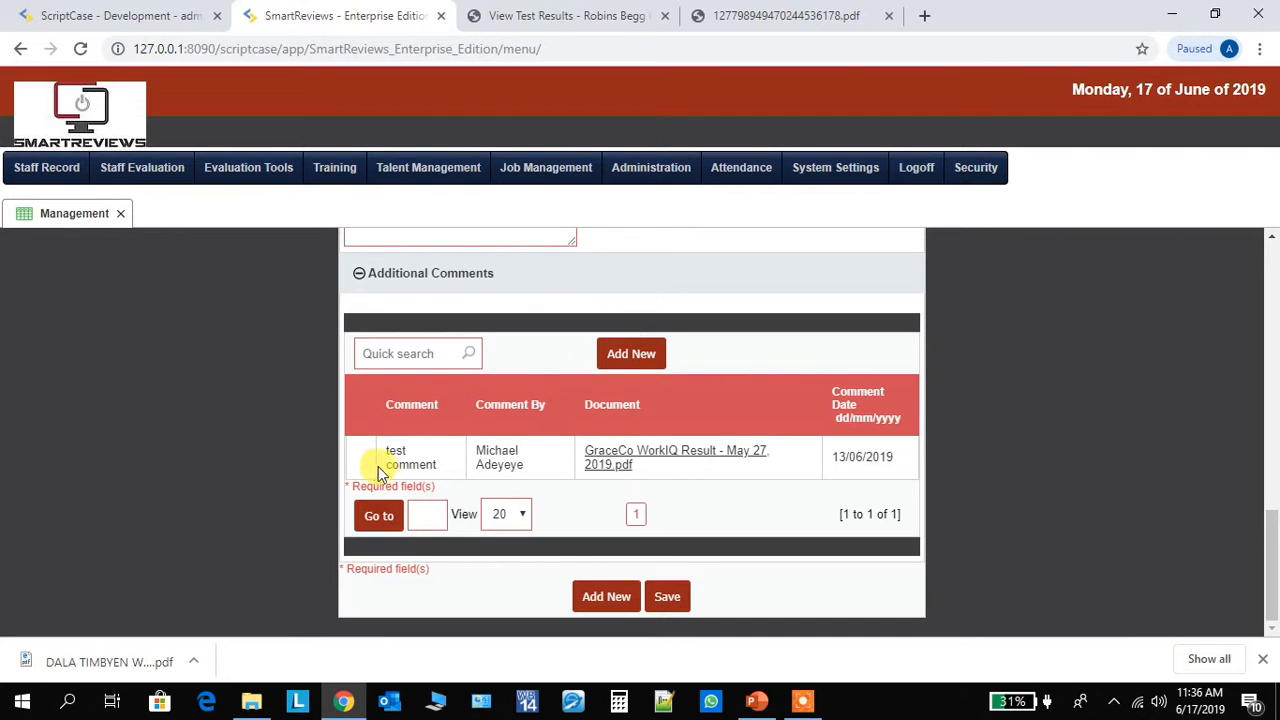
- Add a blank comment row to the Additional Comments table
click(650, 356)
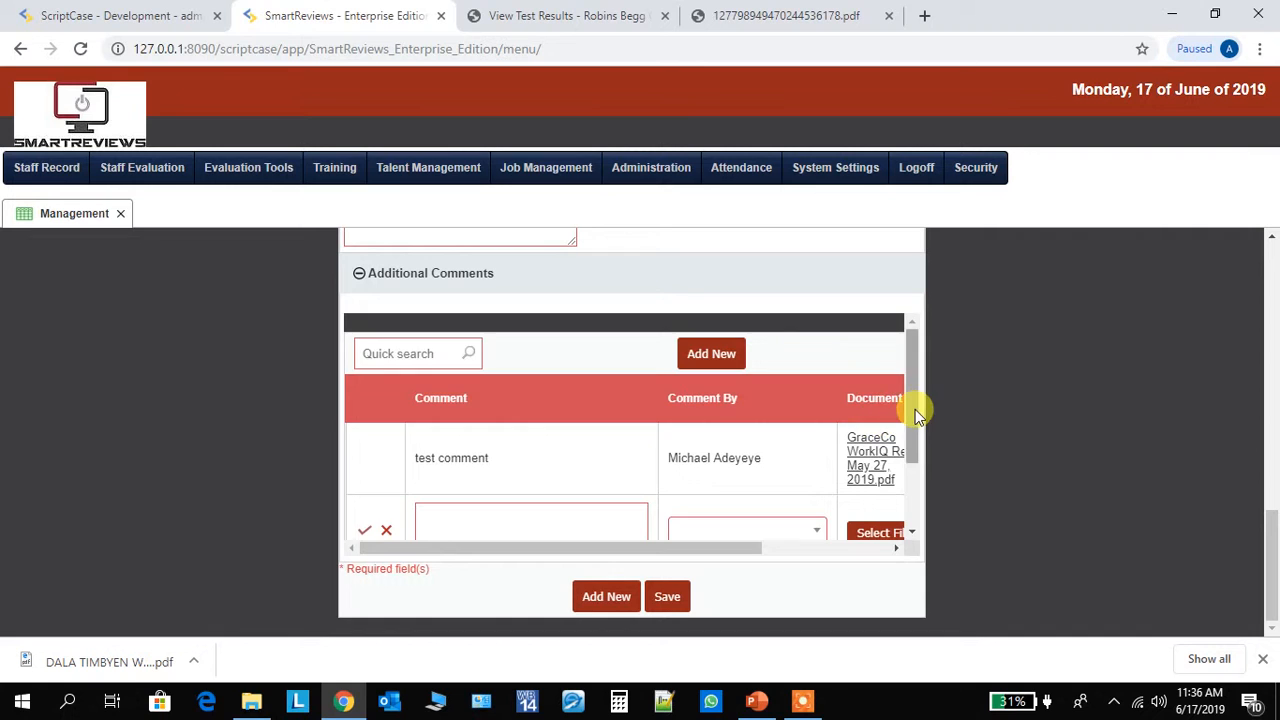
scroll(900, 447, down, 1)
scroll(900, 420, up, 1)
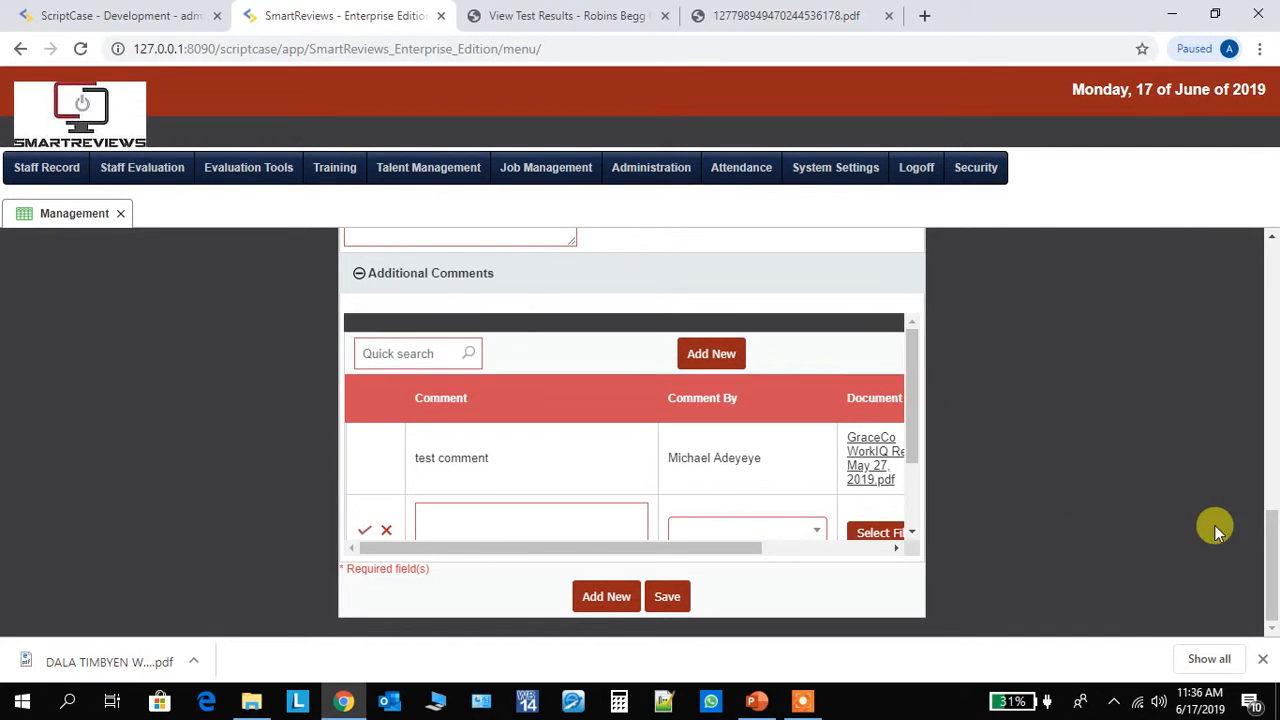
- Return from the work report form to the summary list and look over its entries again
drag(1271, 543, 1258, 262)
click(893, 318)
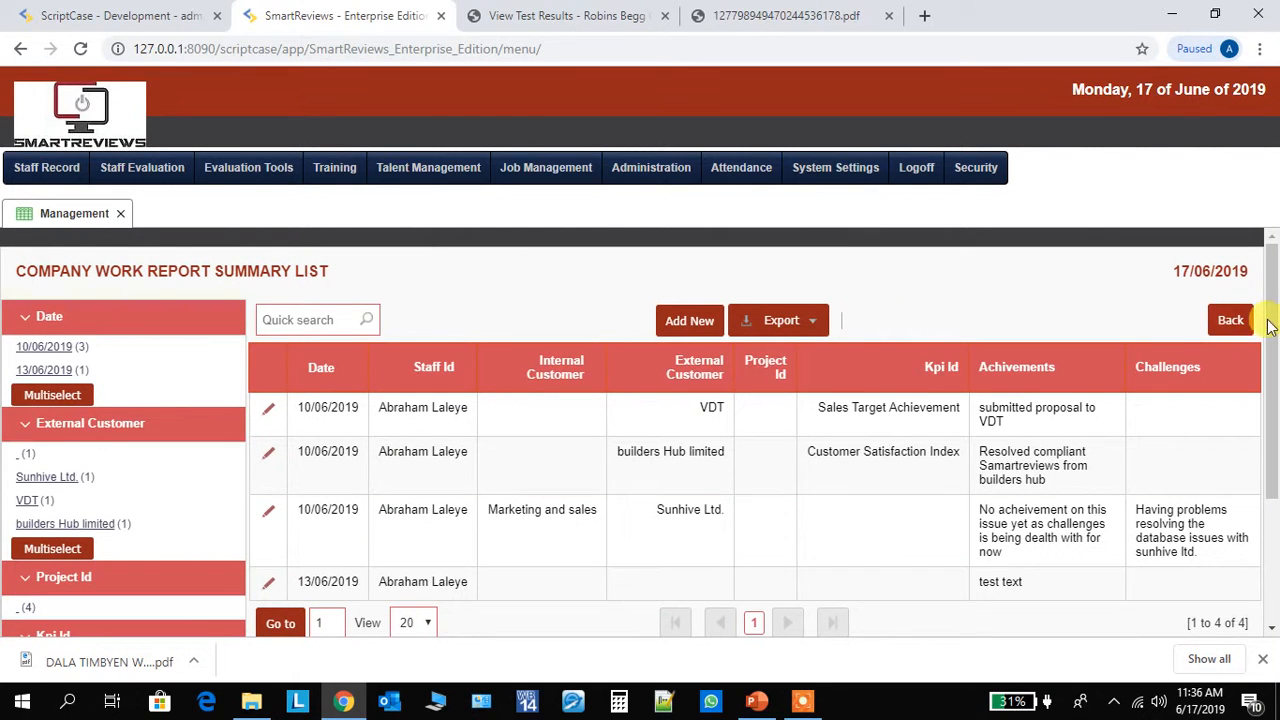
drag(1266, 316, 1275, 366)
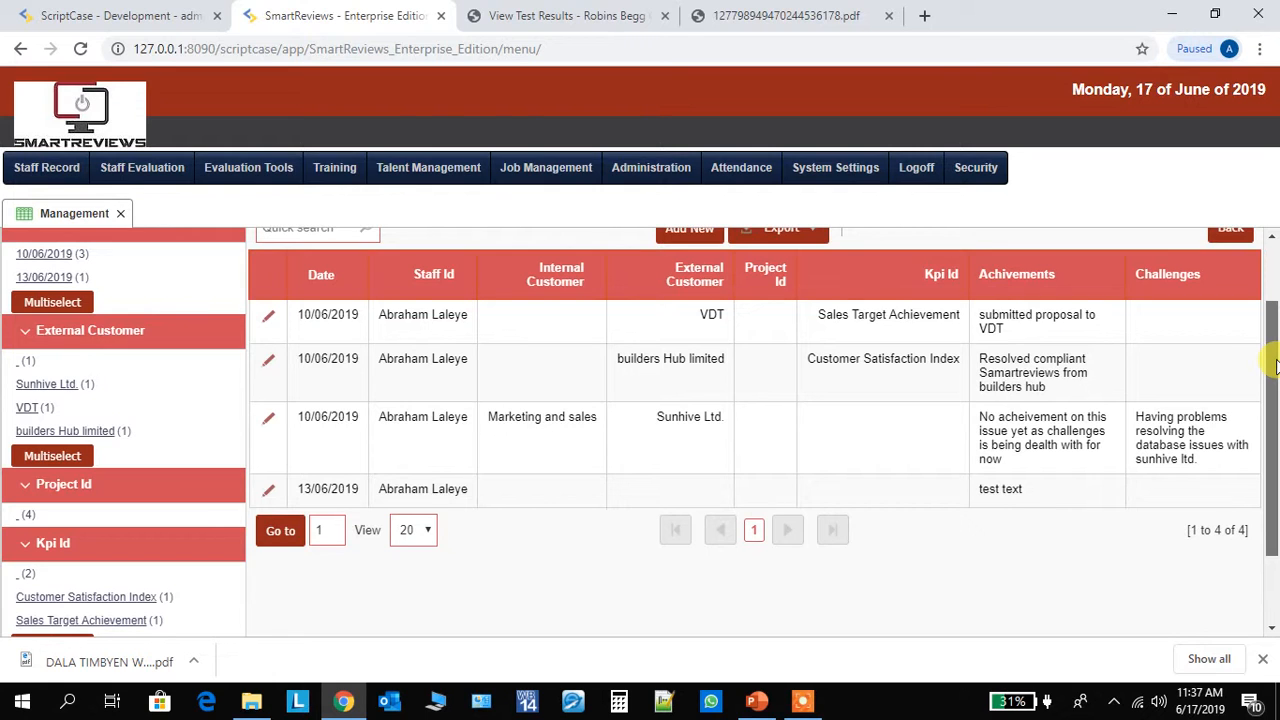
drag(1275, 366, 1274, 283)
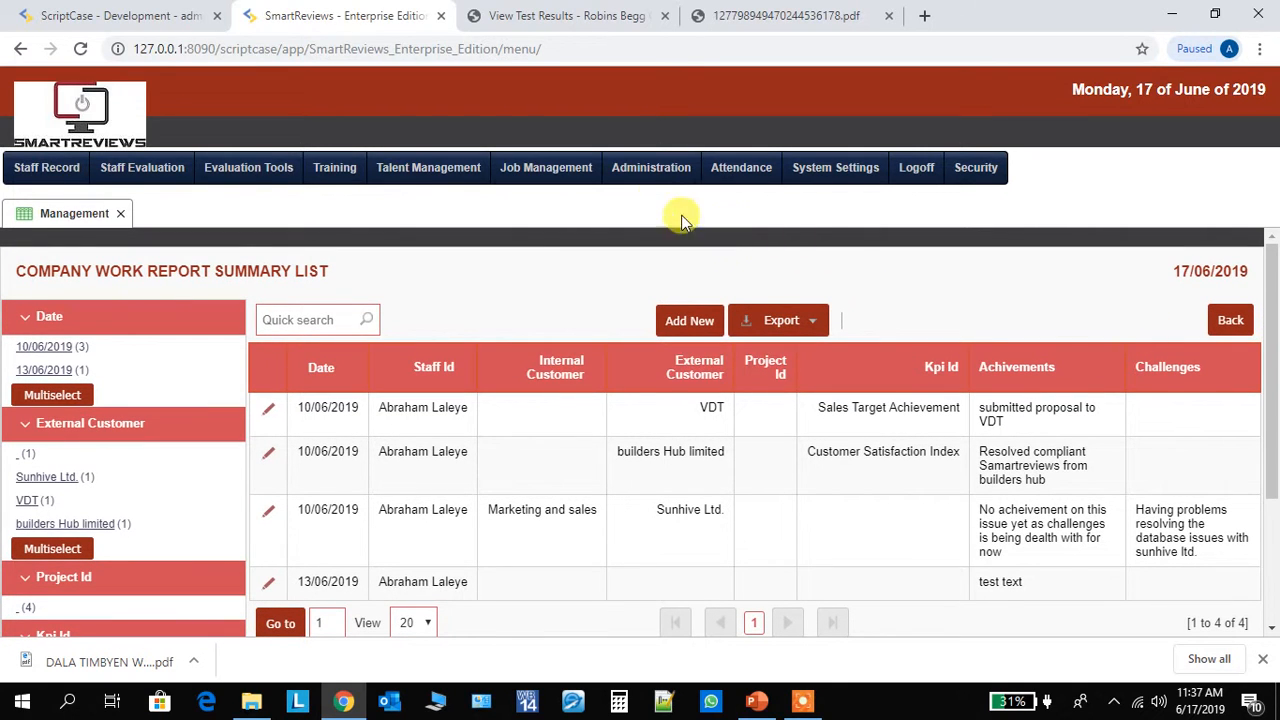
- Open Task management, check the Completion Status options, and search the task master without any filter
mouse_move(561, 167)
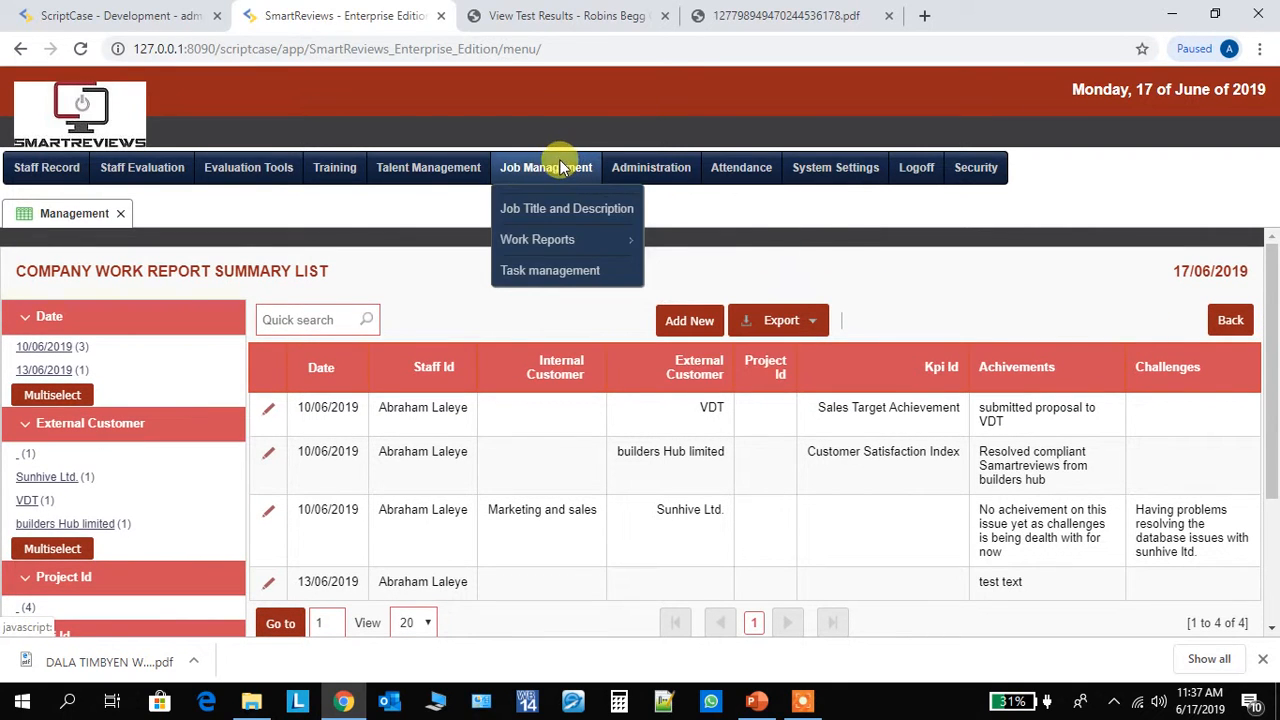
click(556, 272)
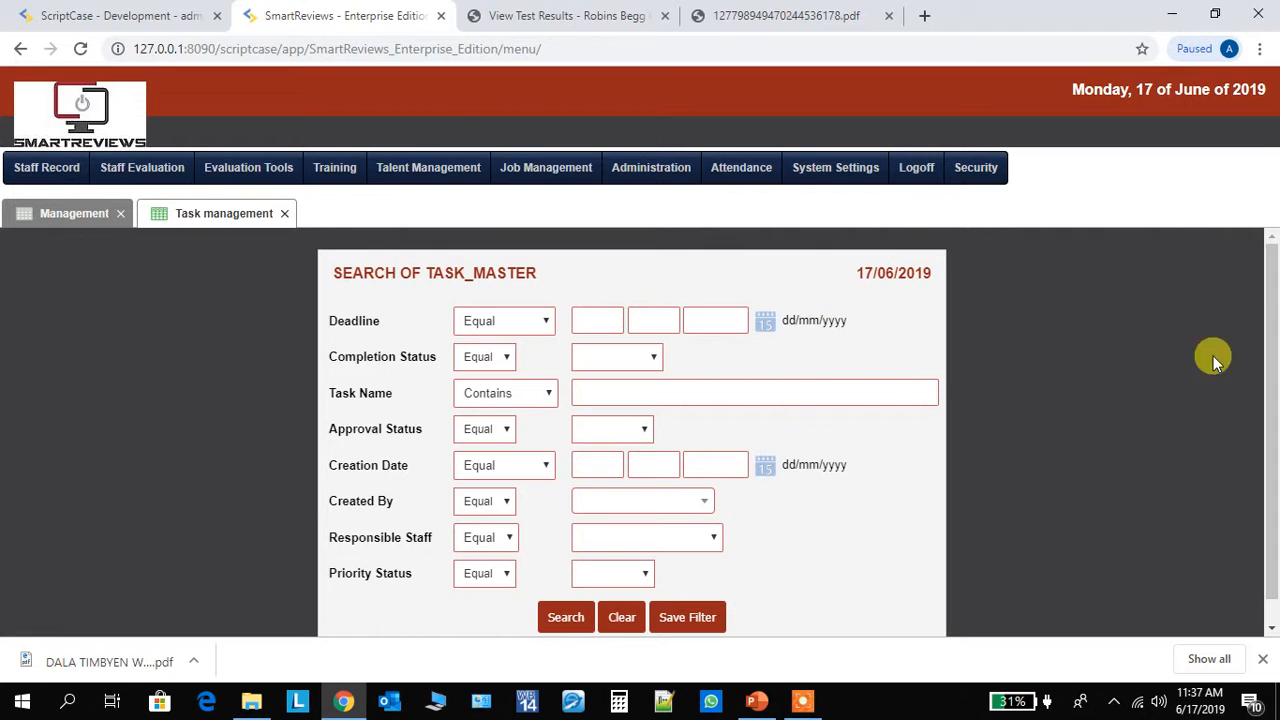
scroll(1273, 352, down, 1)
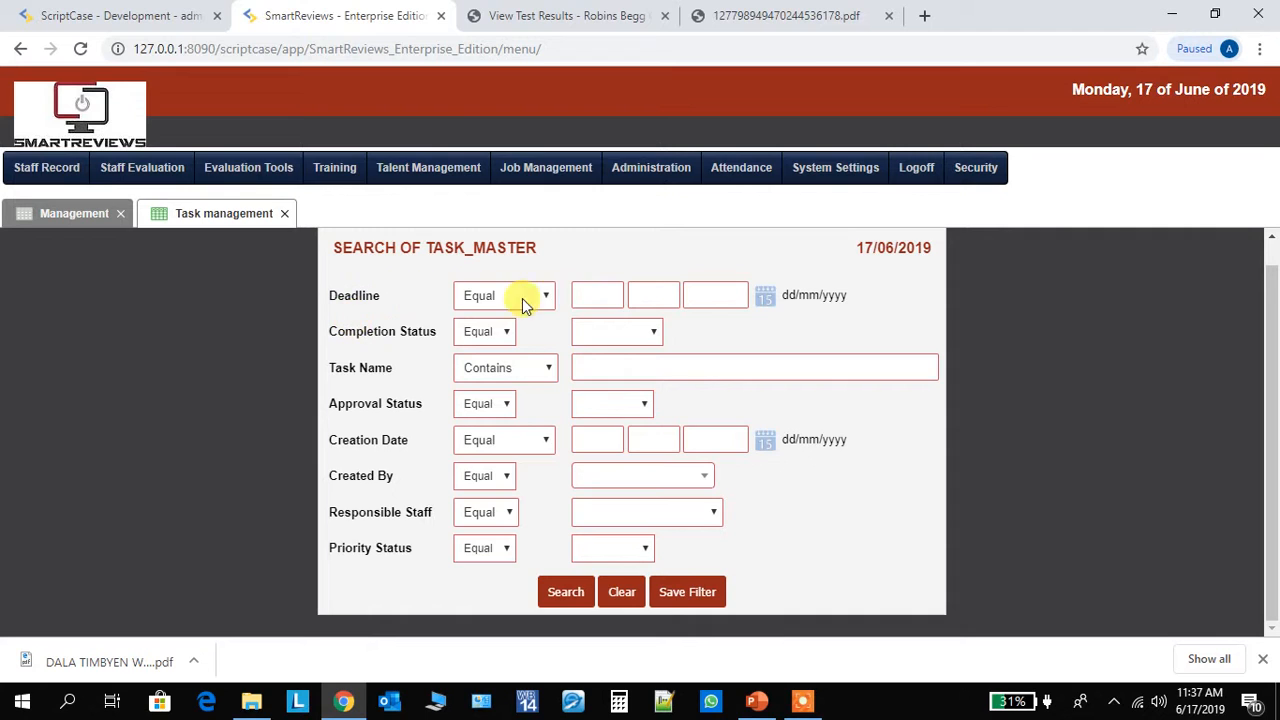
click(649, 336)
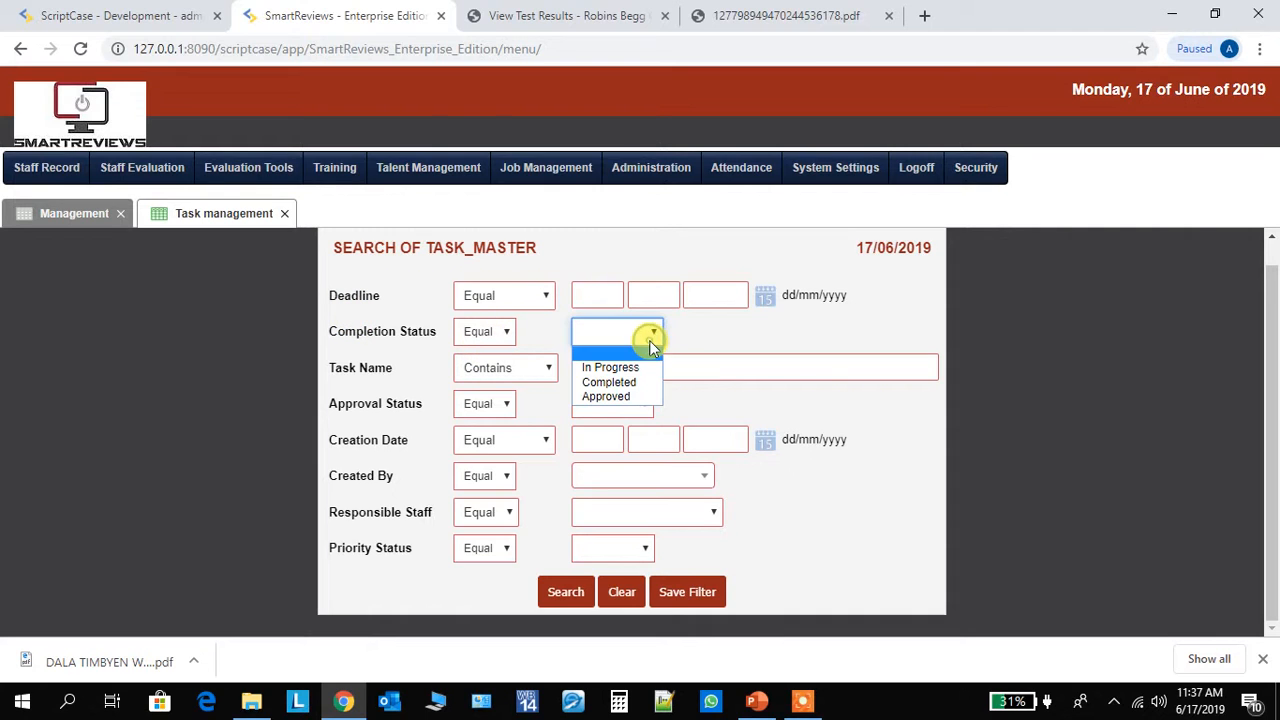
click(880, 545)
click(565, 593)
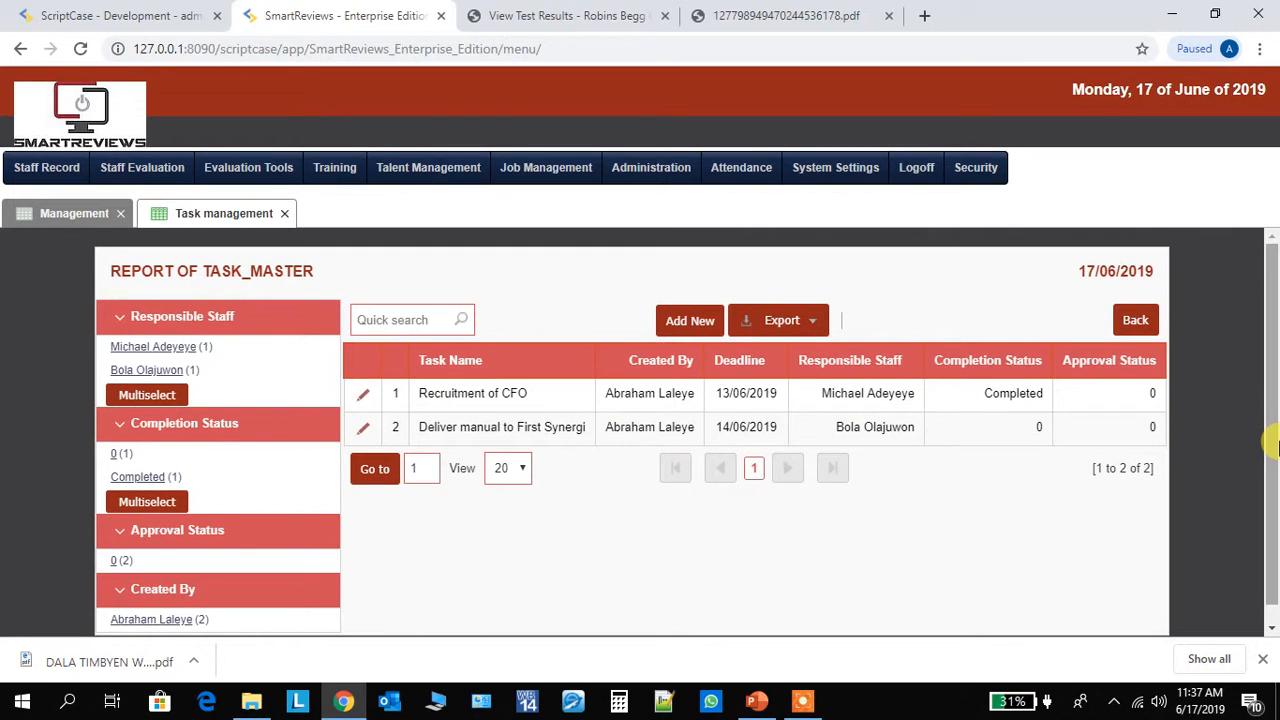
- Look over the task master report and open a blank form for a new task
scroll(1266, 357, down, 1)
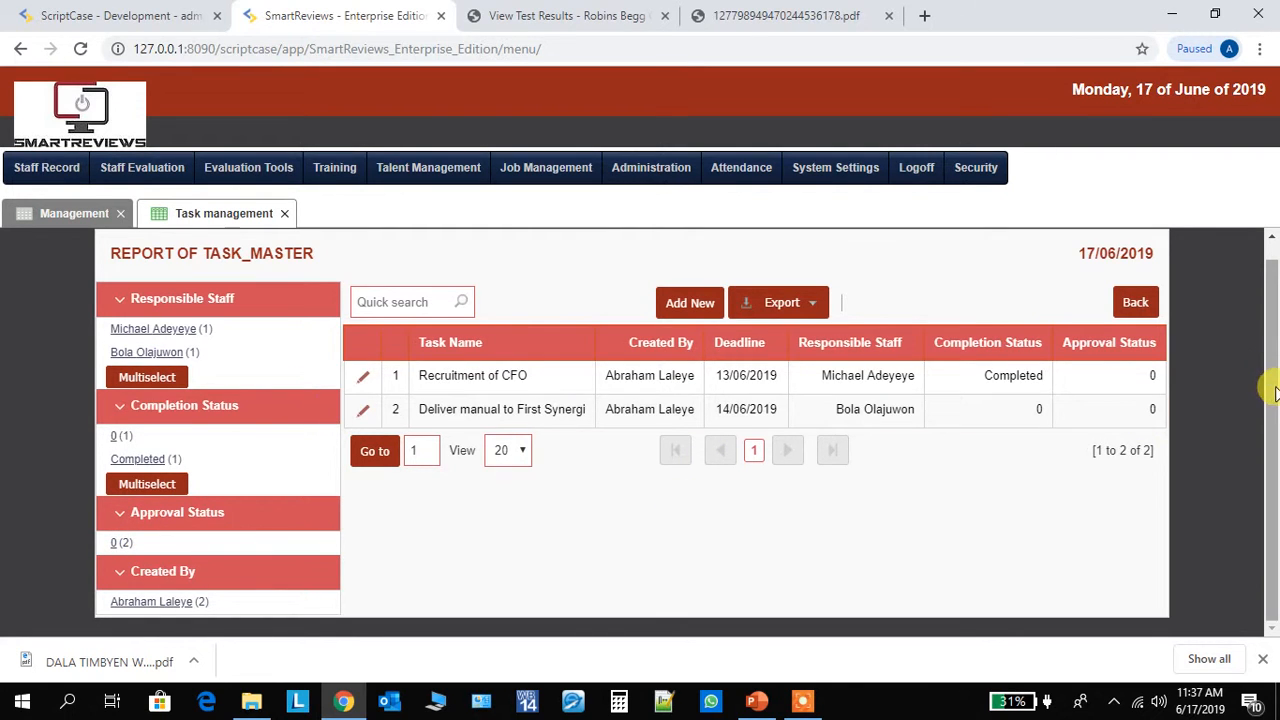
scroll(1272, 382, up, 1)
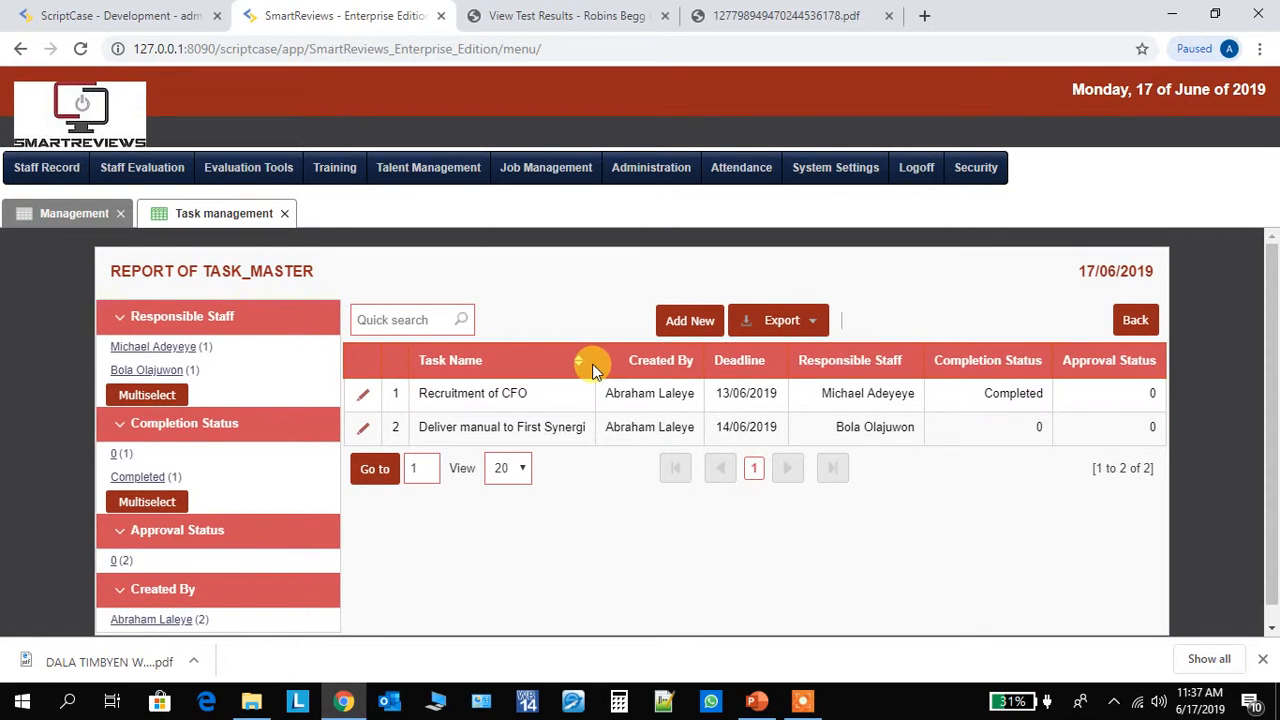
click(689, 321)
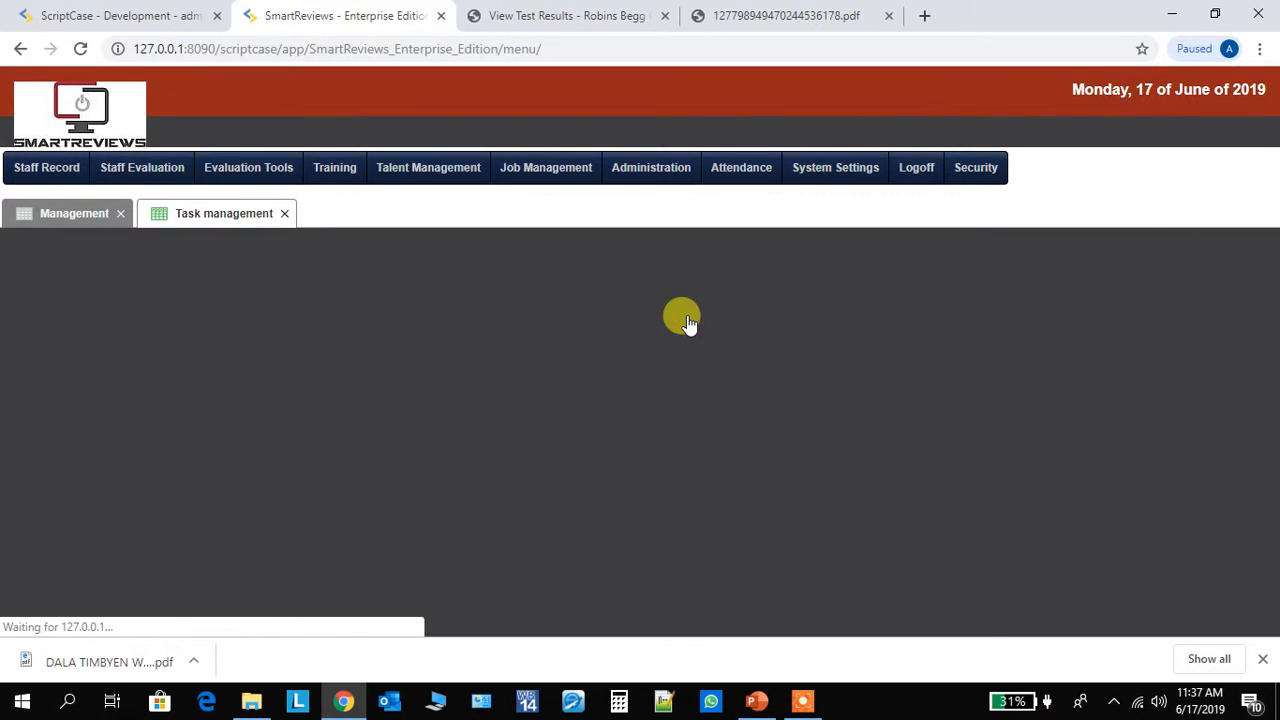
drag(1272, 316, 1262, 359)
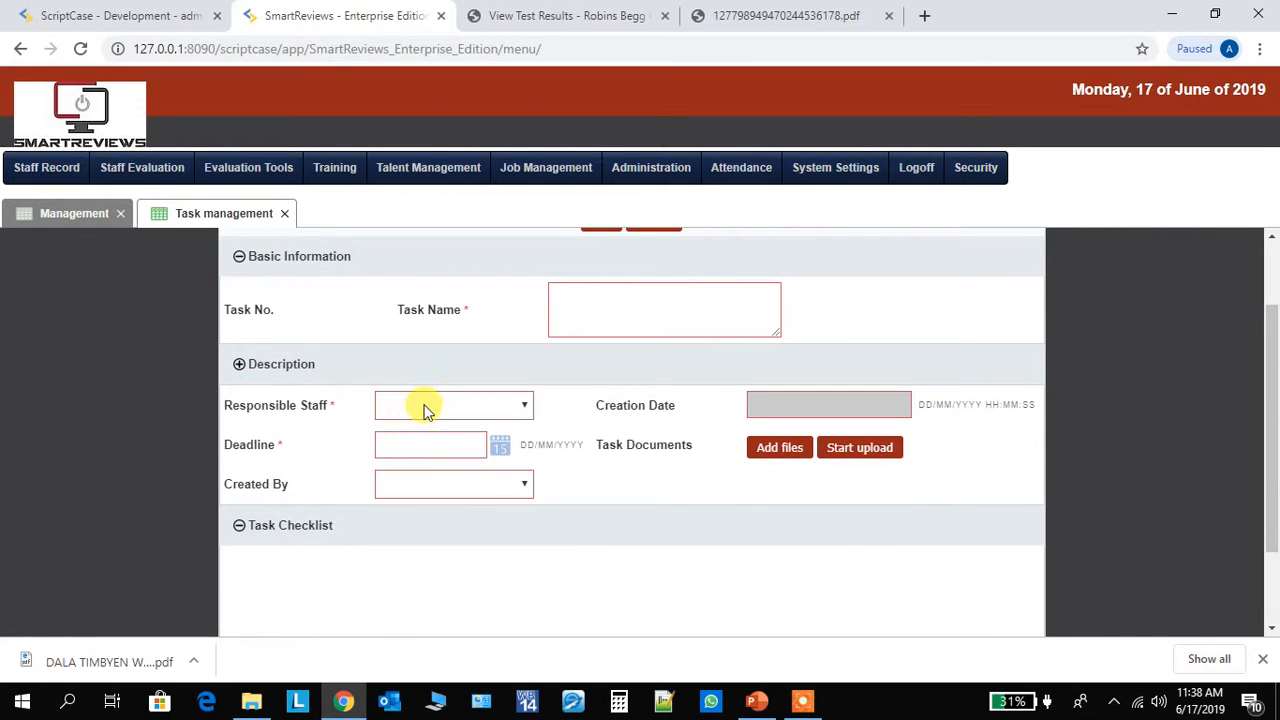
- Check the Responsible Staff and Created By options, then review the remaining sections of the blank task form
click(459, 403)
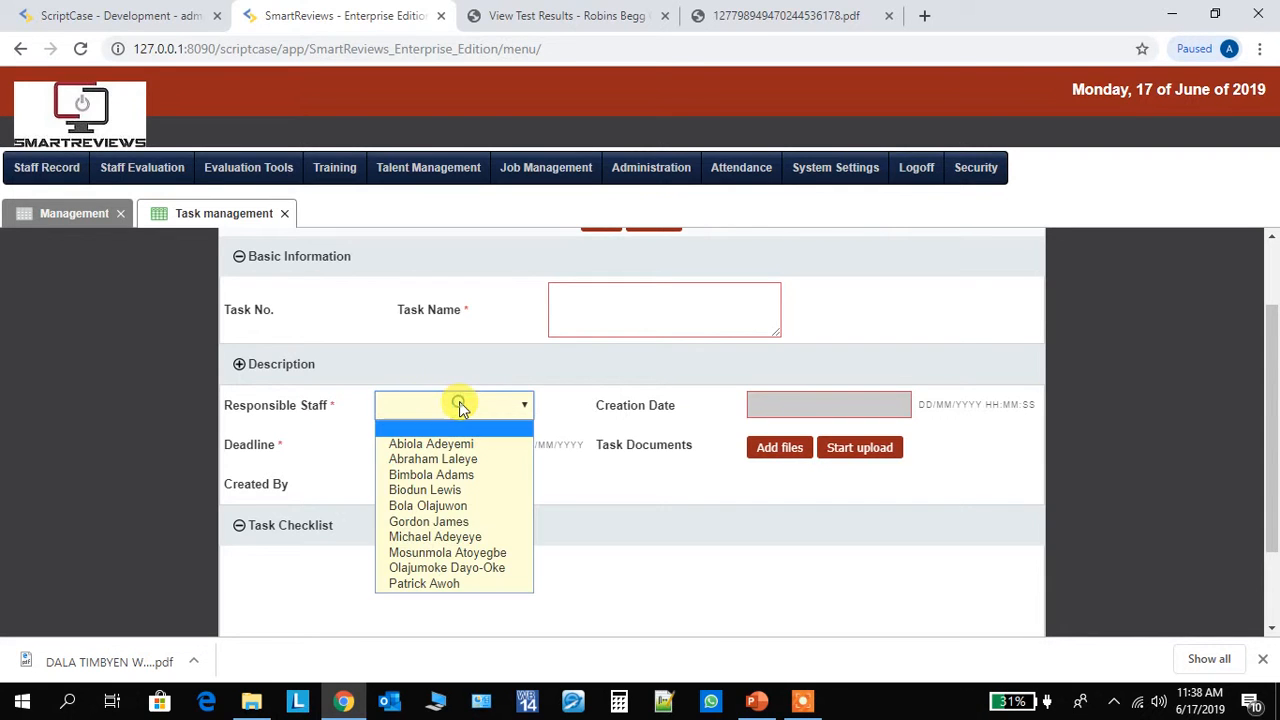
click(718, 435)
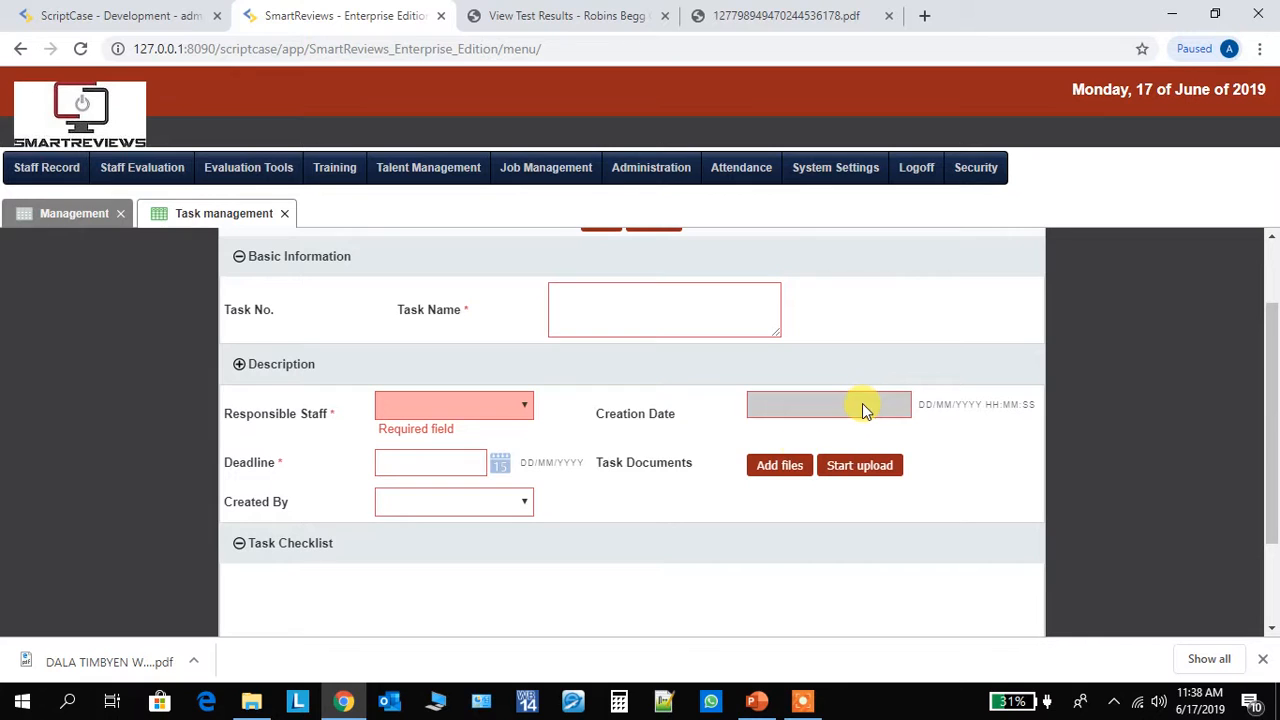
click(513, 508)
click(514, 494)
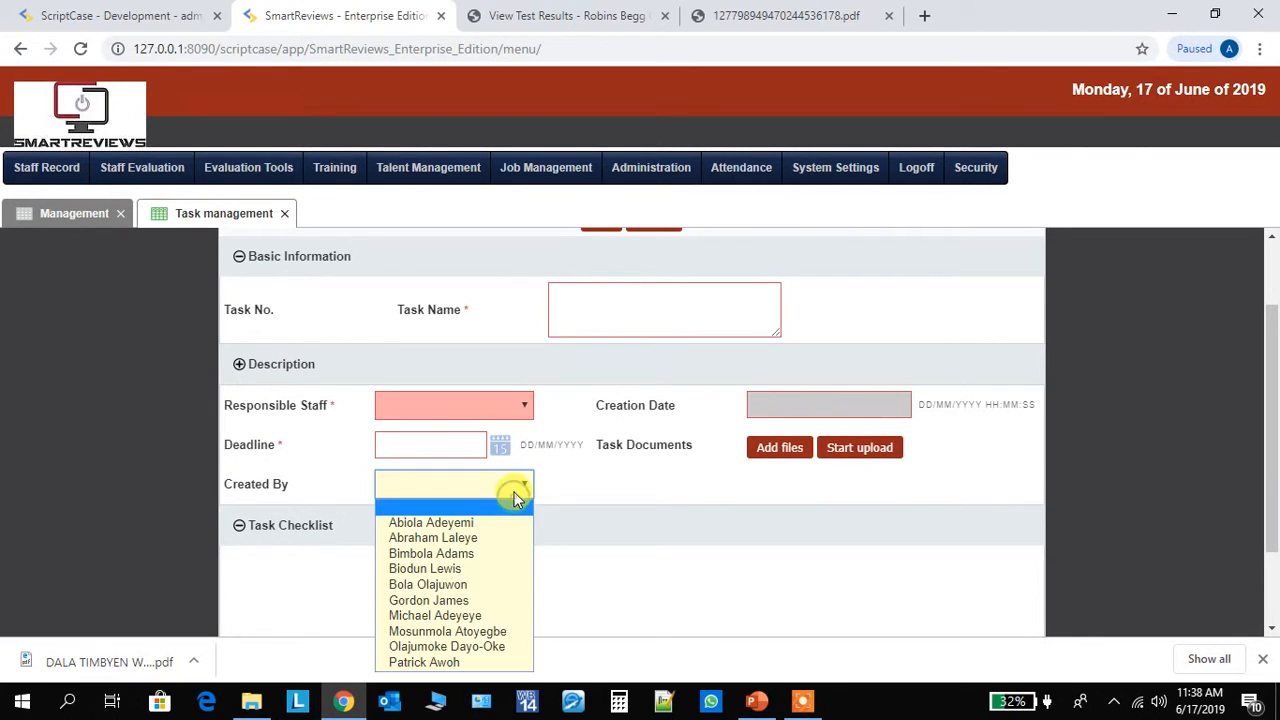
click(586, 488)
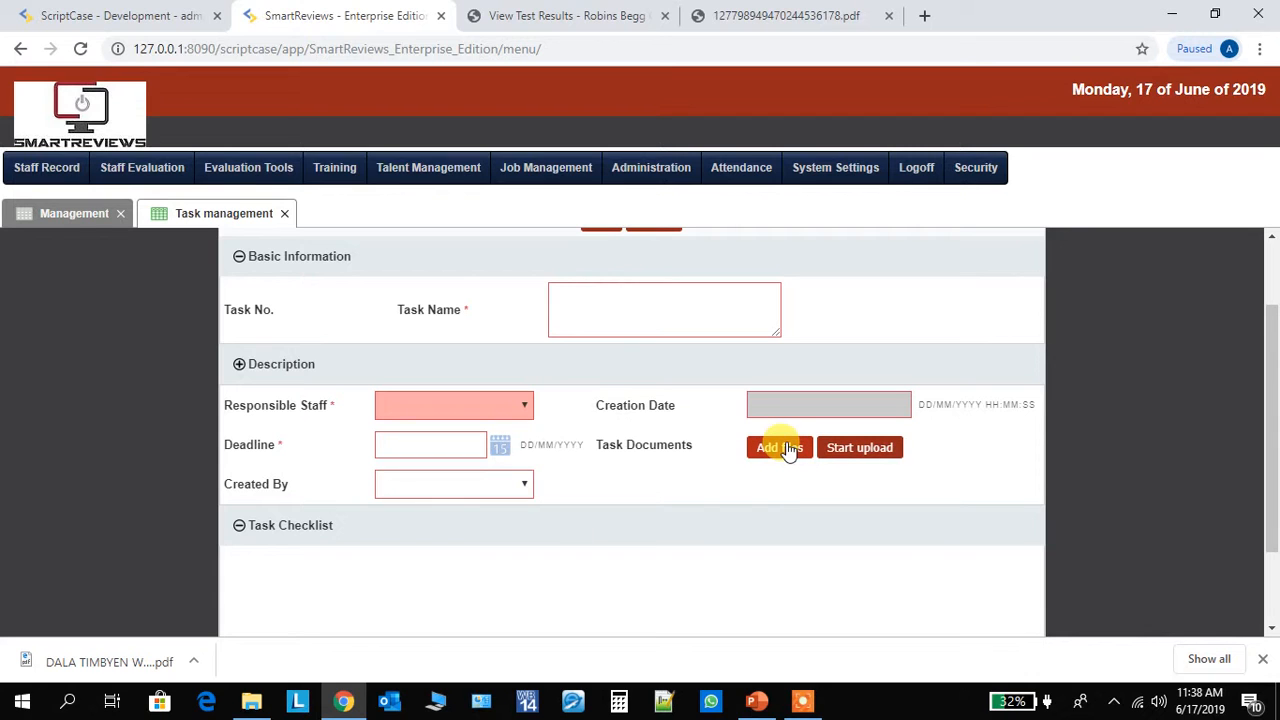
drag(1271, 352, 1272, 430)
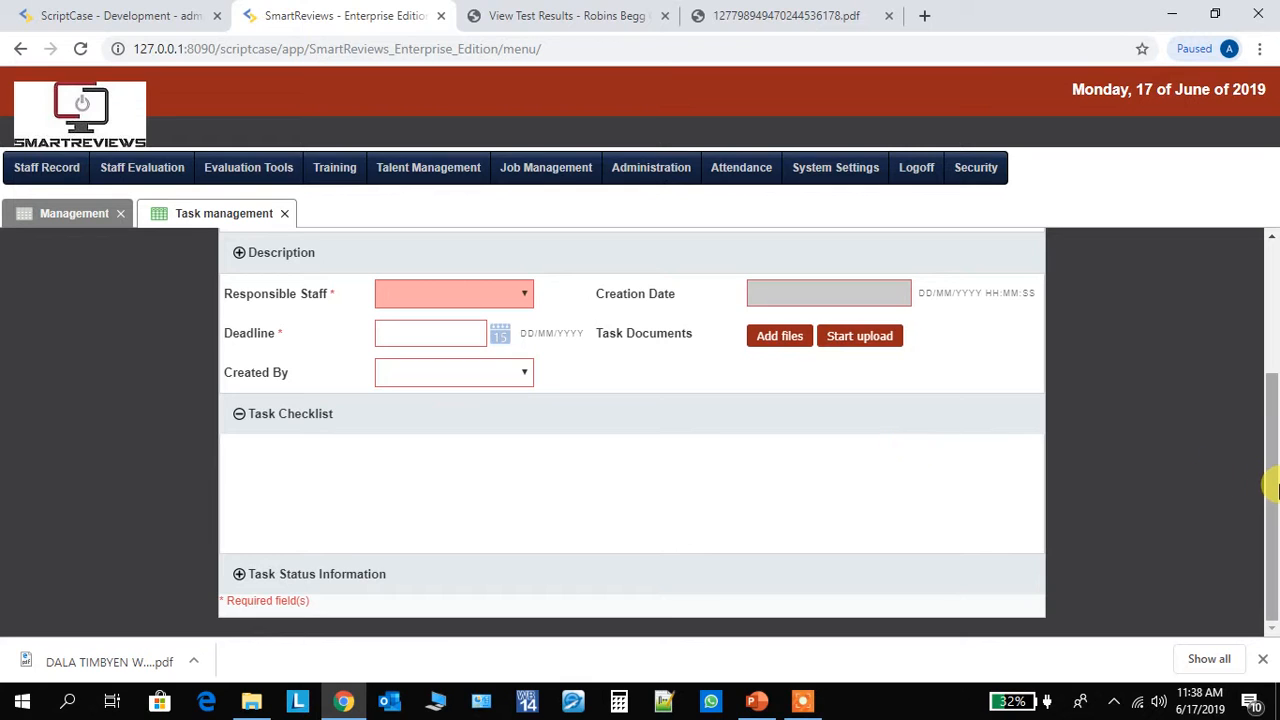
drag(1272, 505, 1266, 371)
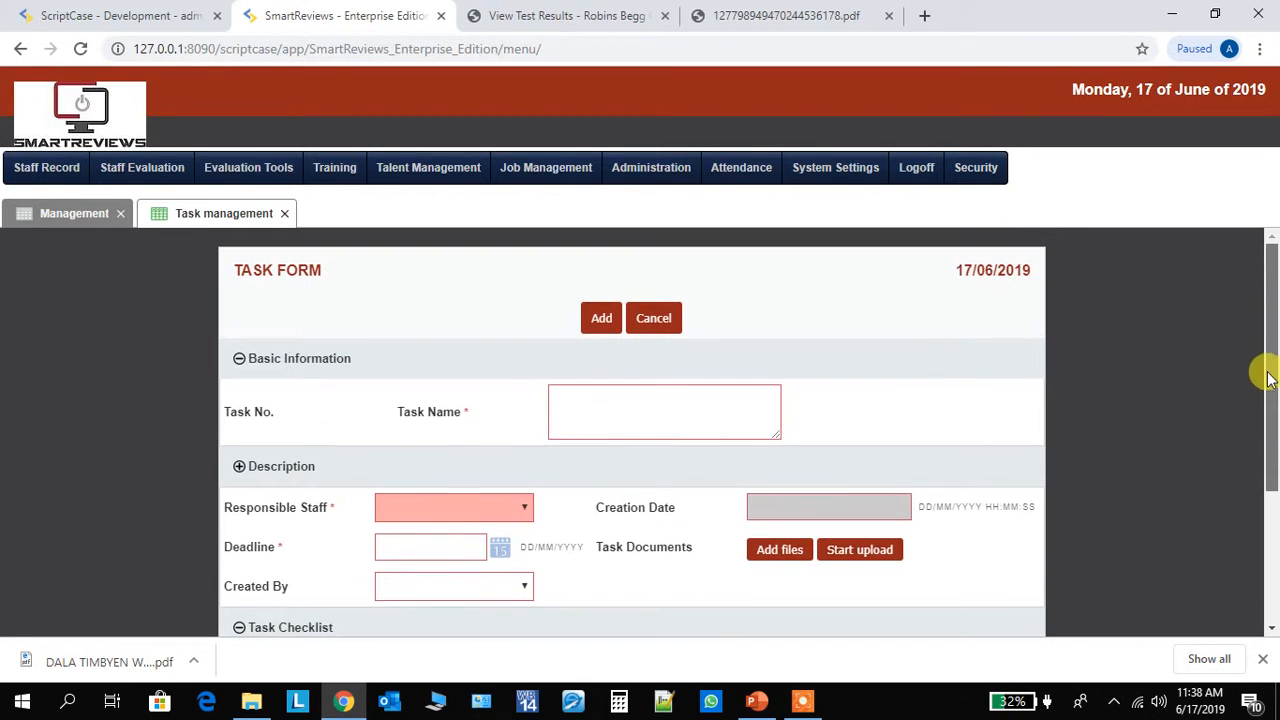
- Enter "test tast" as the task name and assign a responsible staff member
click(649, 412)
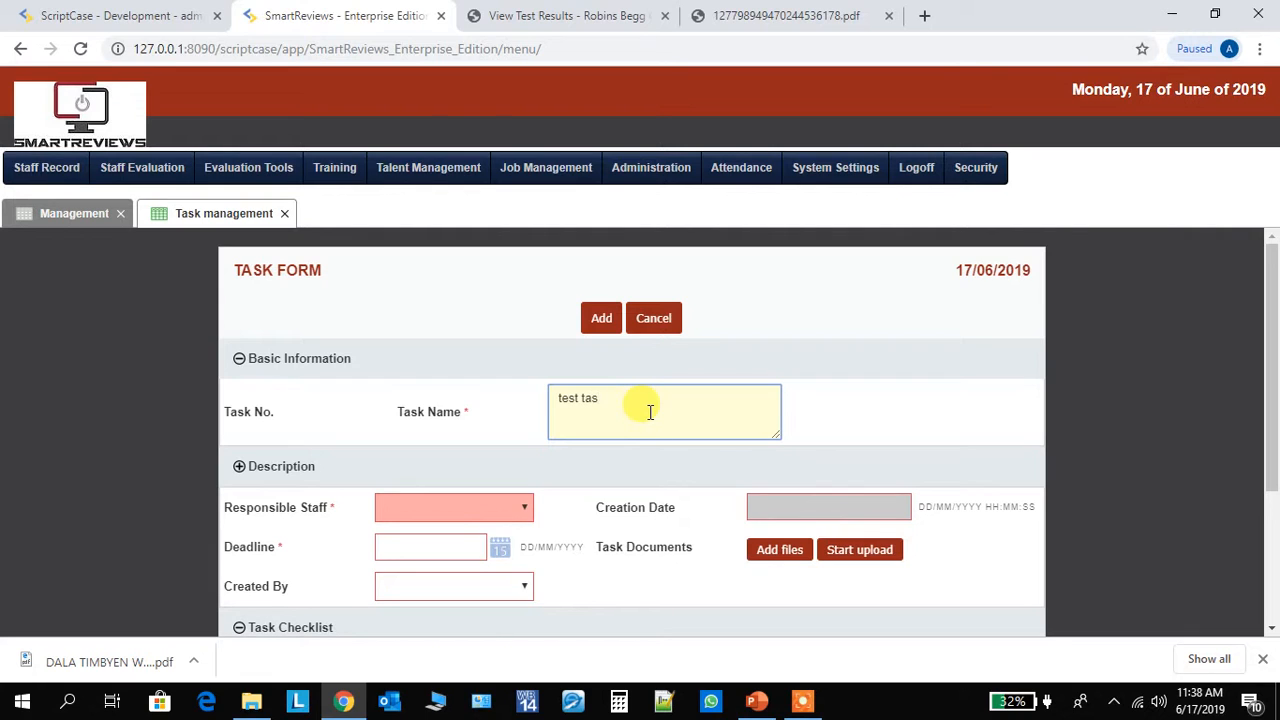
click(490, 519)
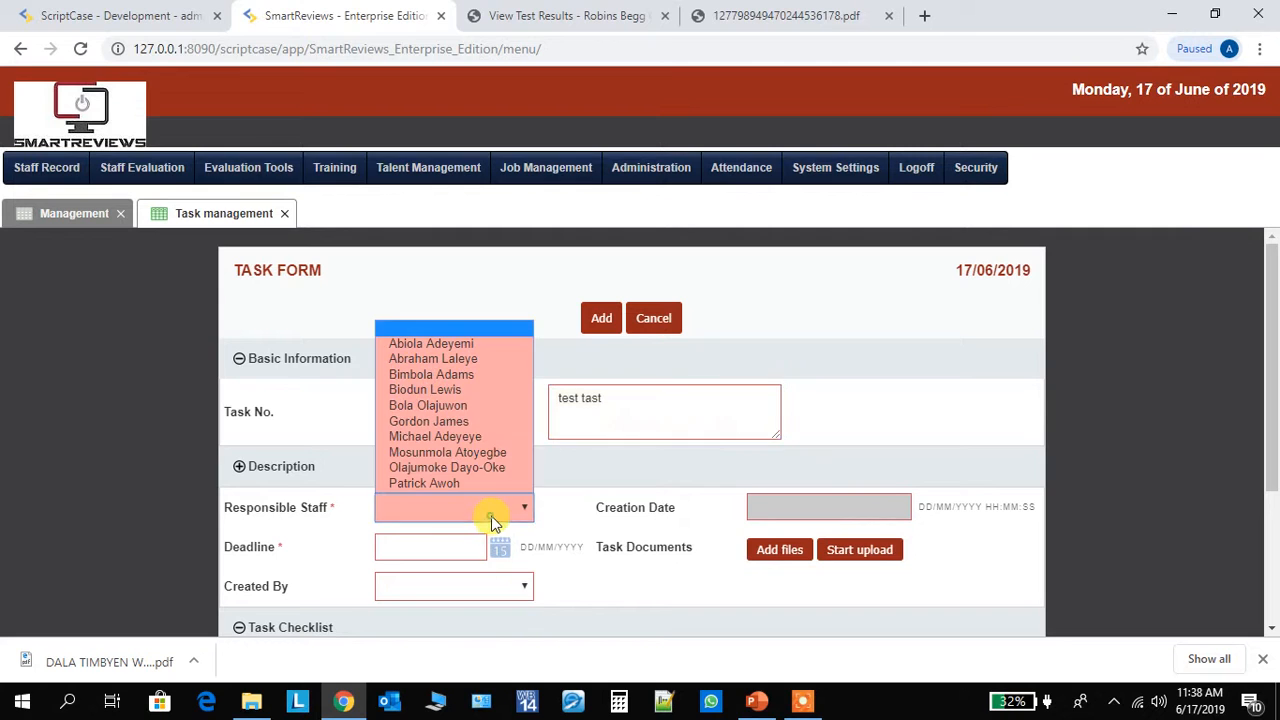
click(478, 423)
scroll(1271, 397, down, 1)
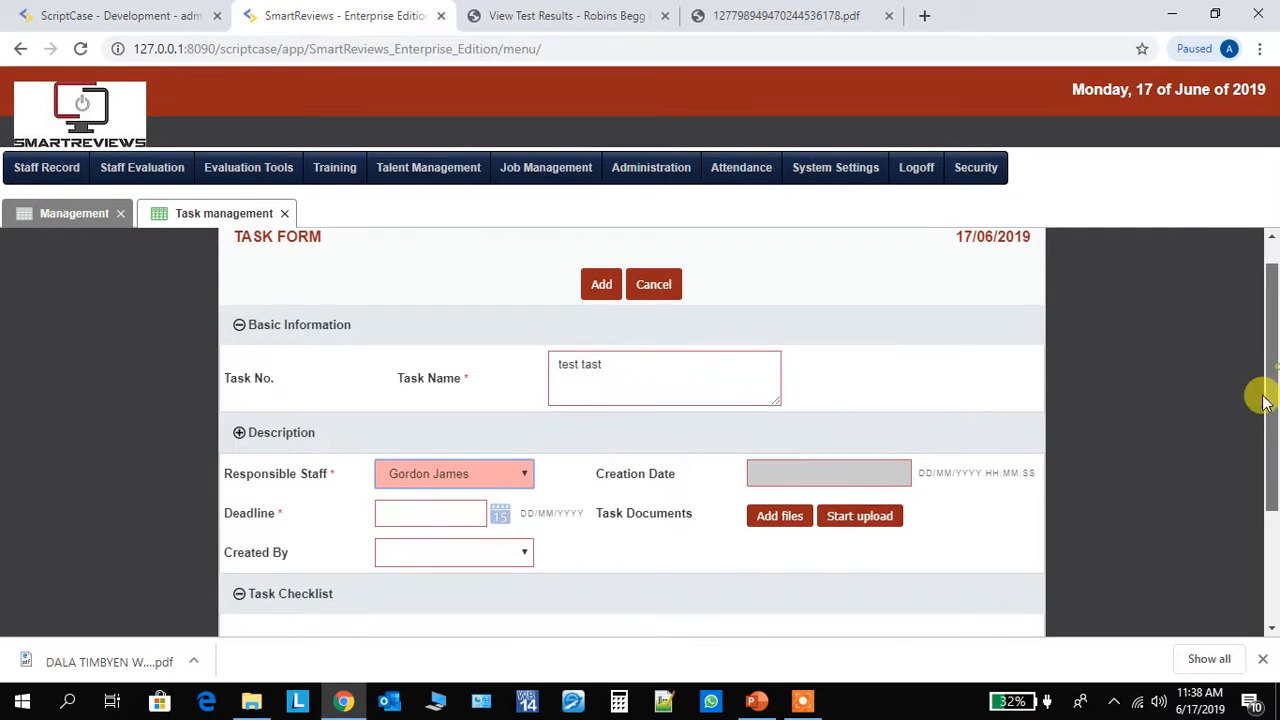
- Set the deadline to 18/06/2019, choose the staff member who created the task, and add the task record
click(500, 463)
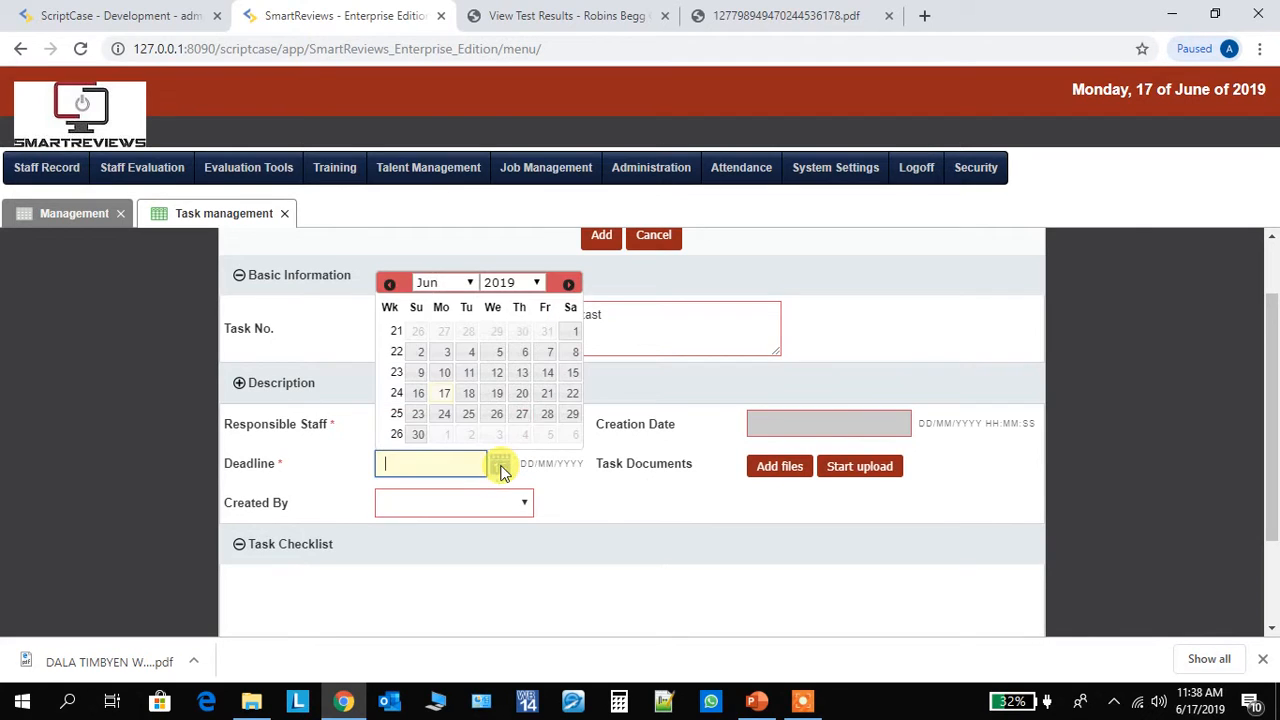
click(469, 393)
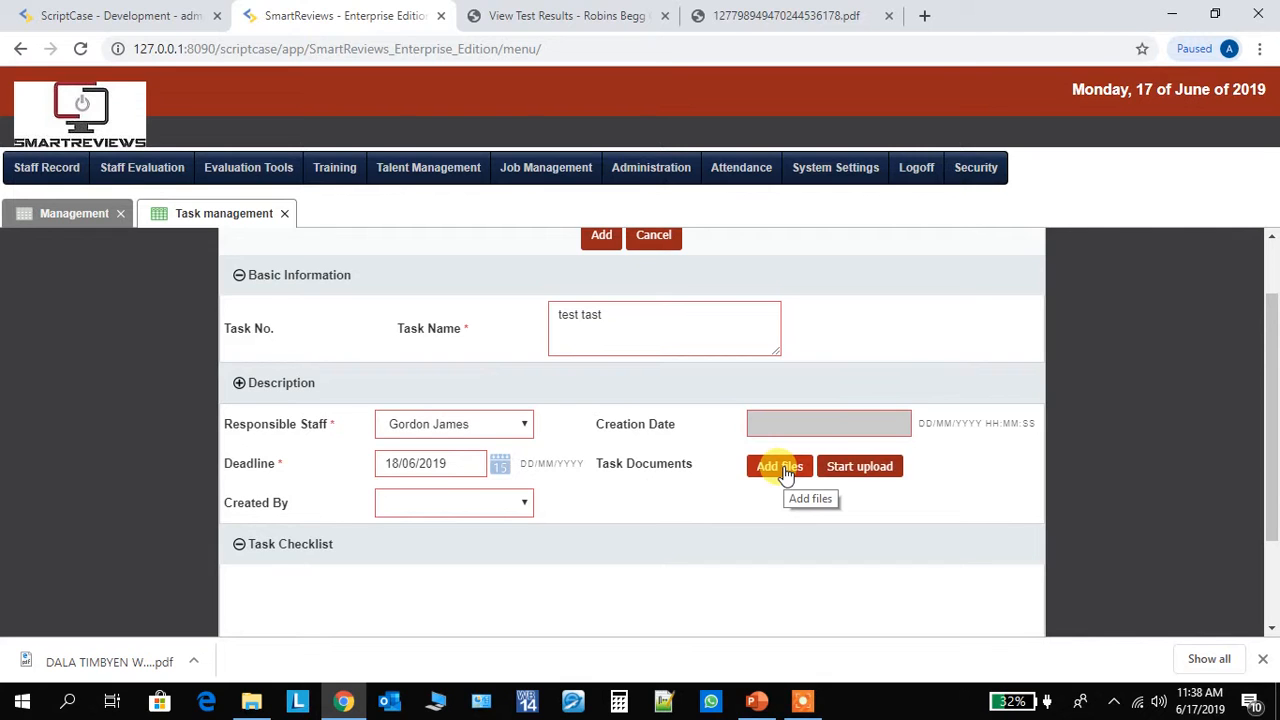
click(522, 503)
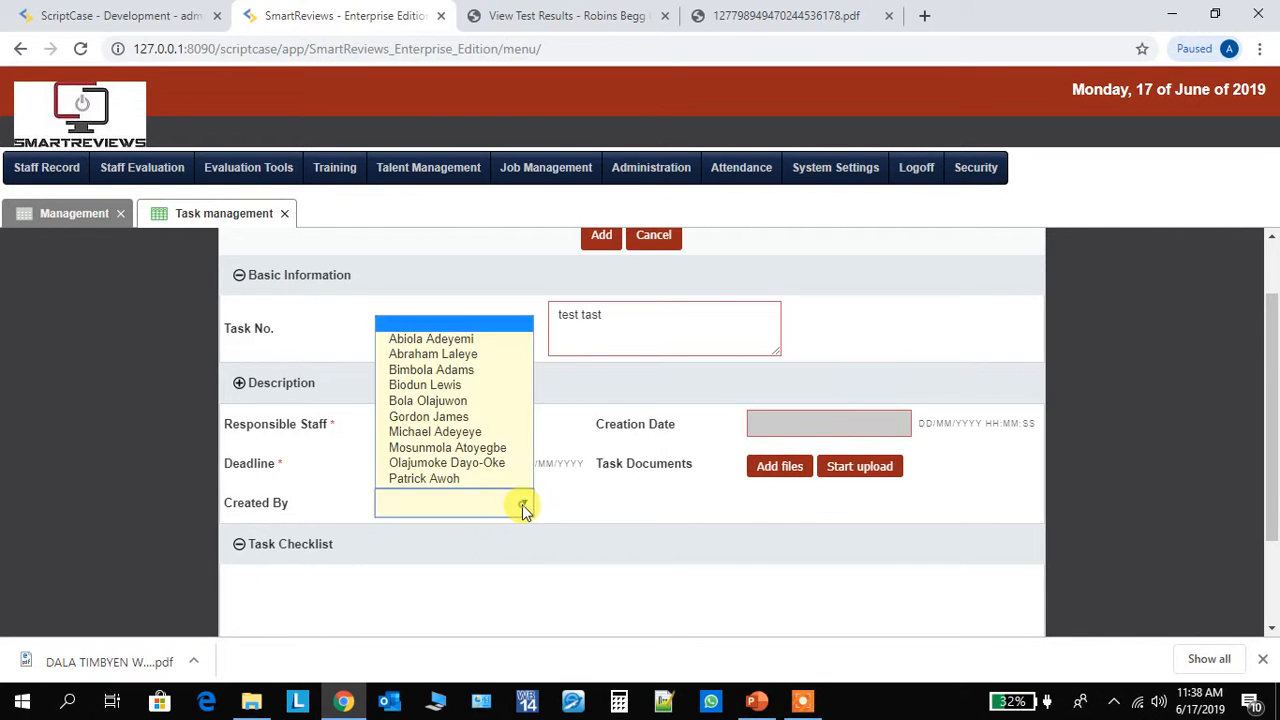
click(503, 355)
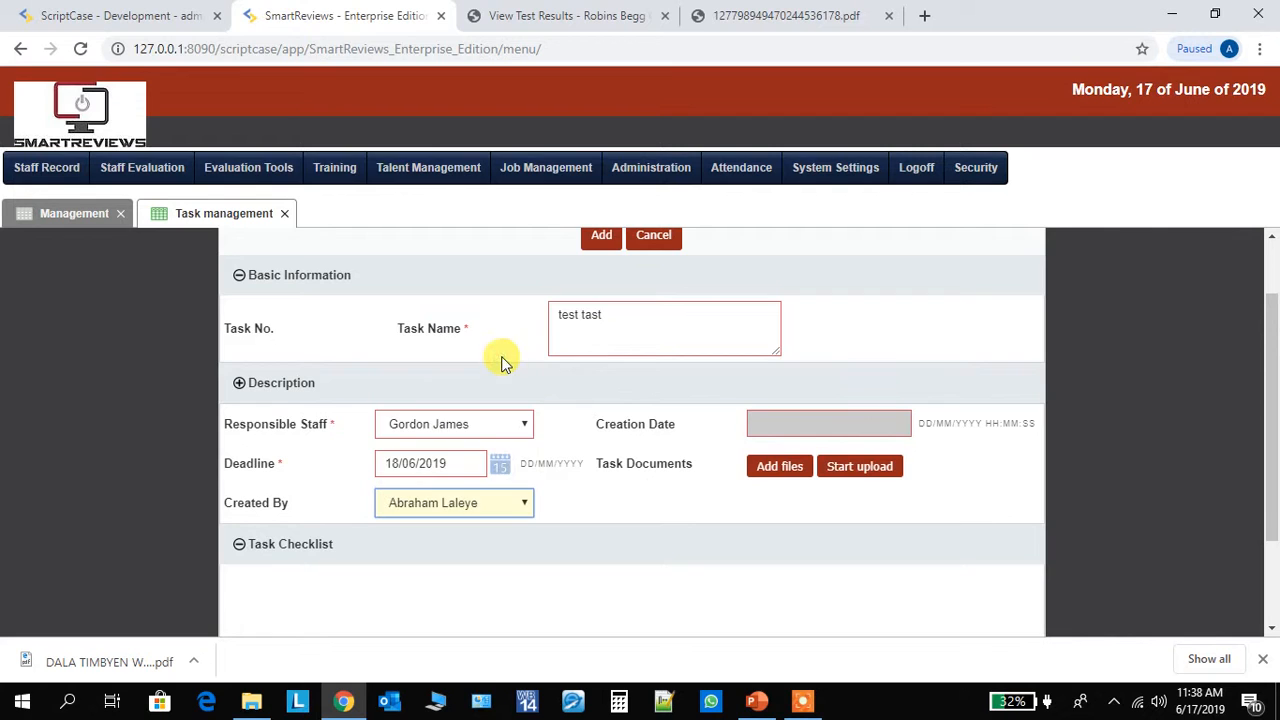
scroll(1266, 386, up, 2)
click(601, 318)
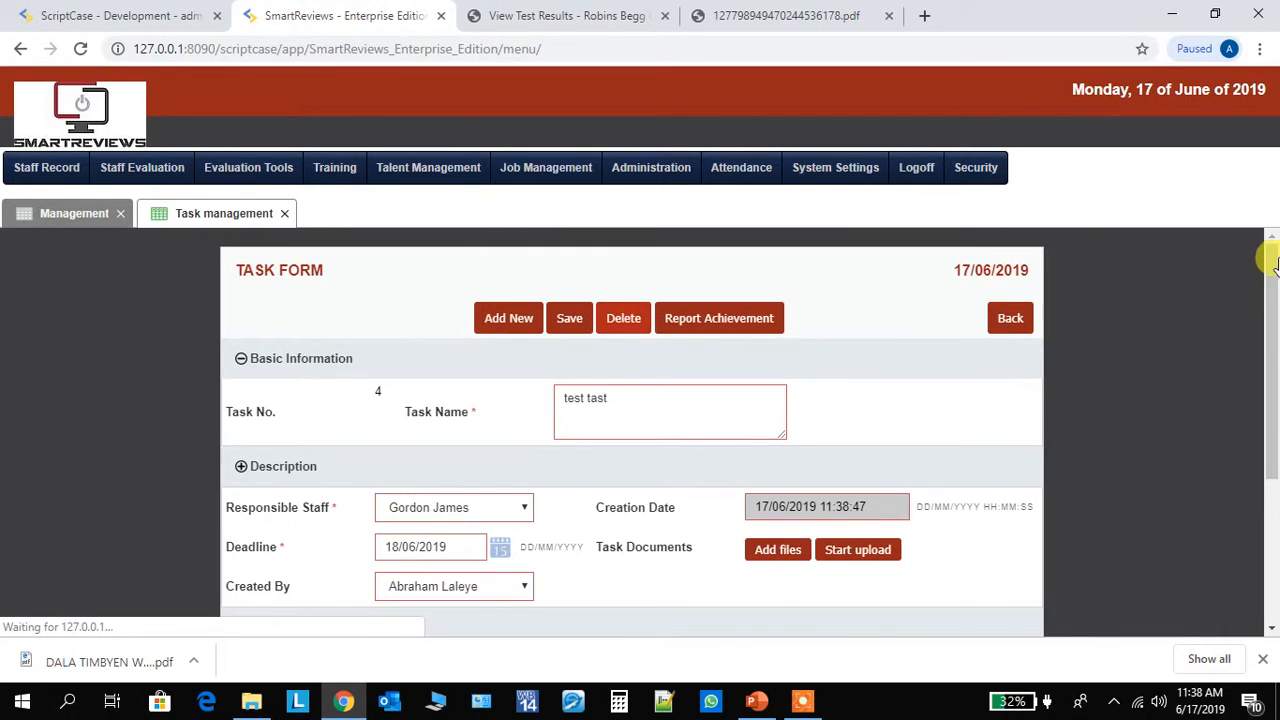
- Add the item "checlist 1" to the new task's Task Checklist, leaving its completion unchecked
drag(1272, 275, 1260, 368)
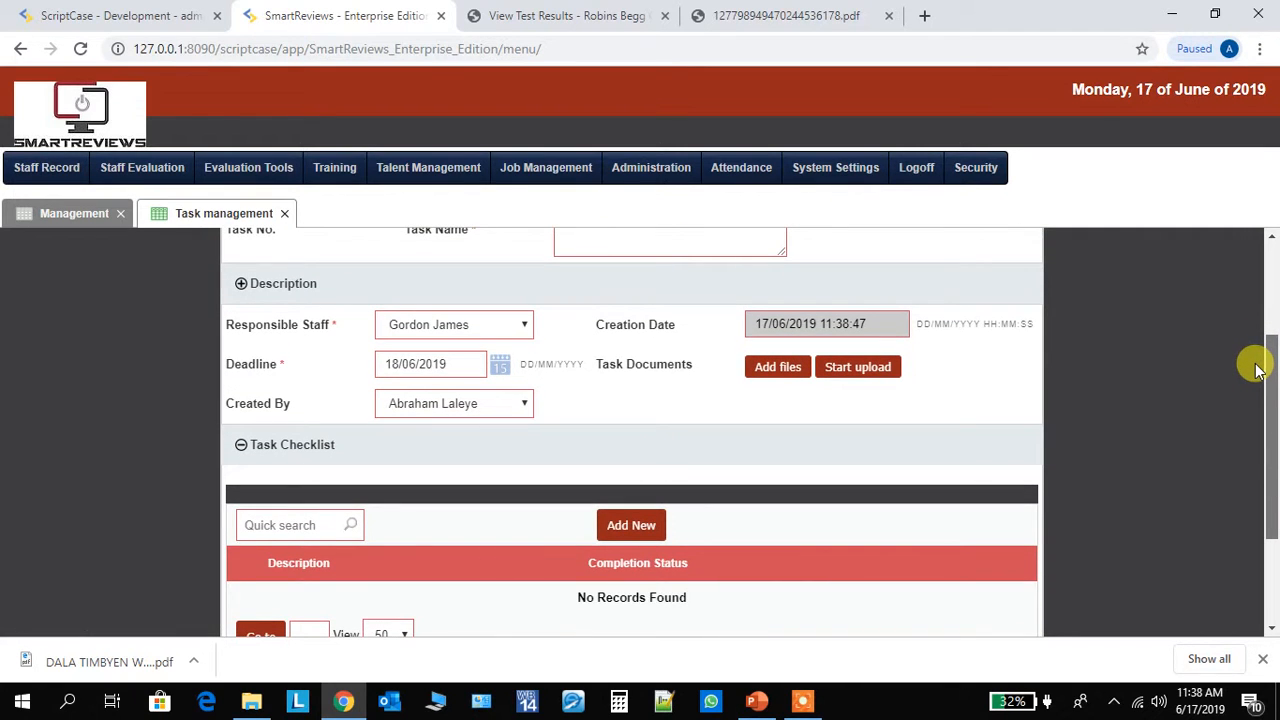
drag(1258, 368, 1258, 418)
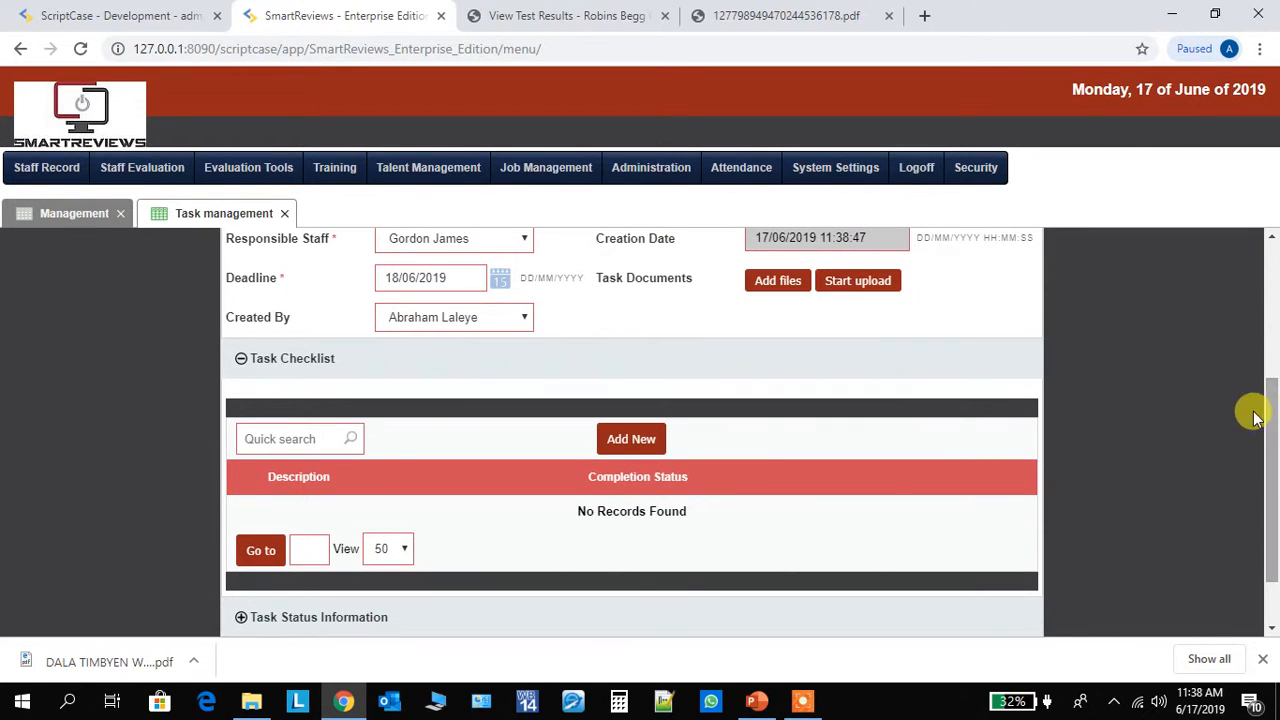
click(614, 436)
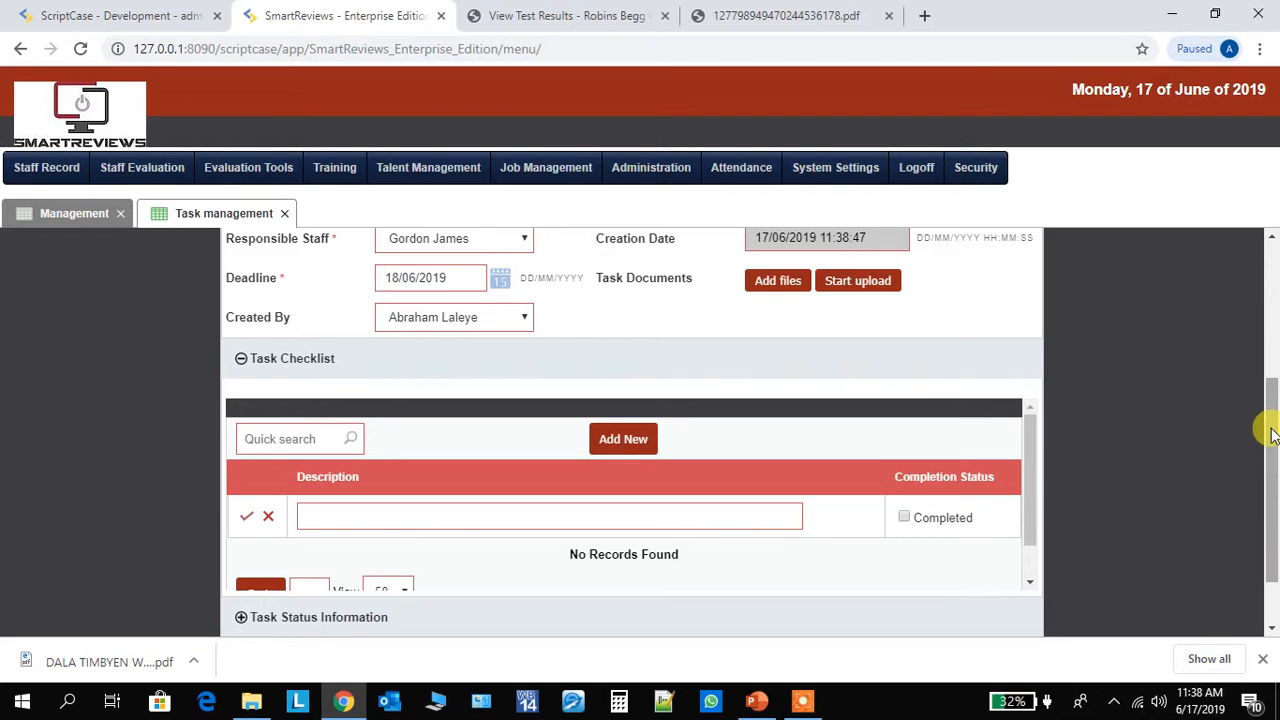
drag(1266, 429, 1269, 457)
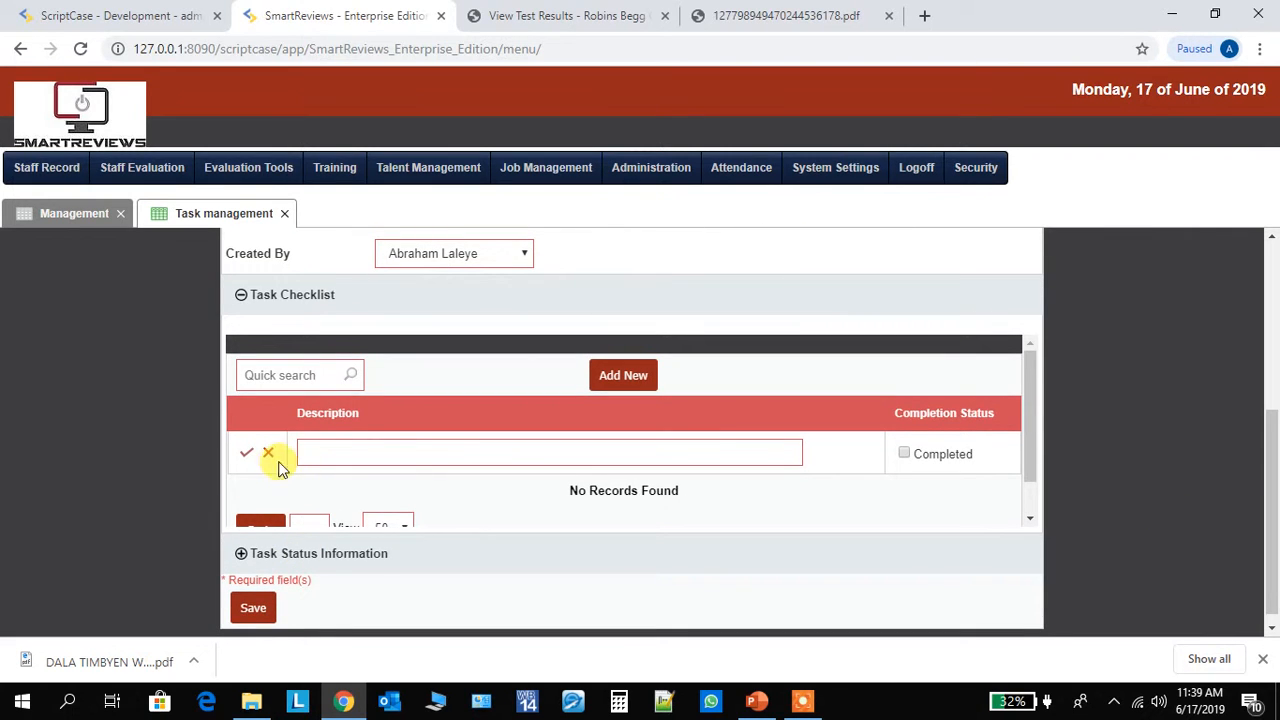
click(326, 452)
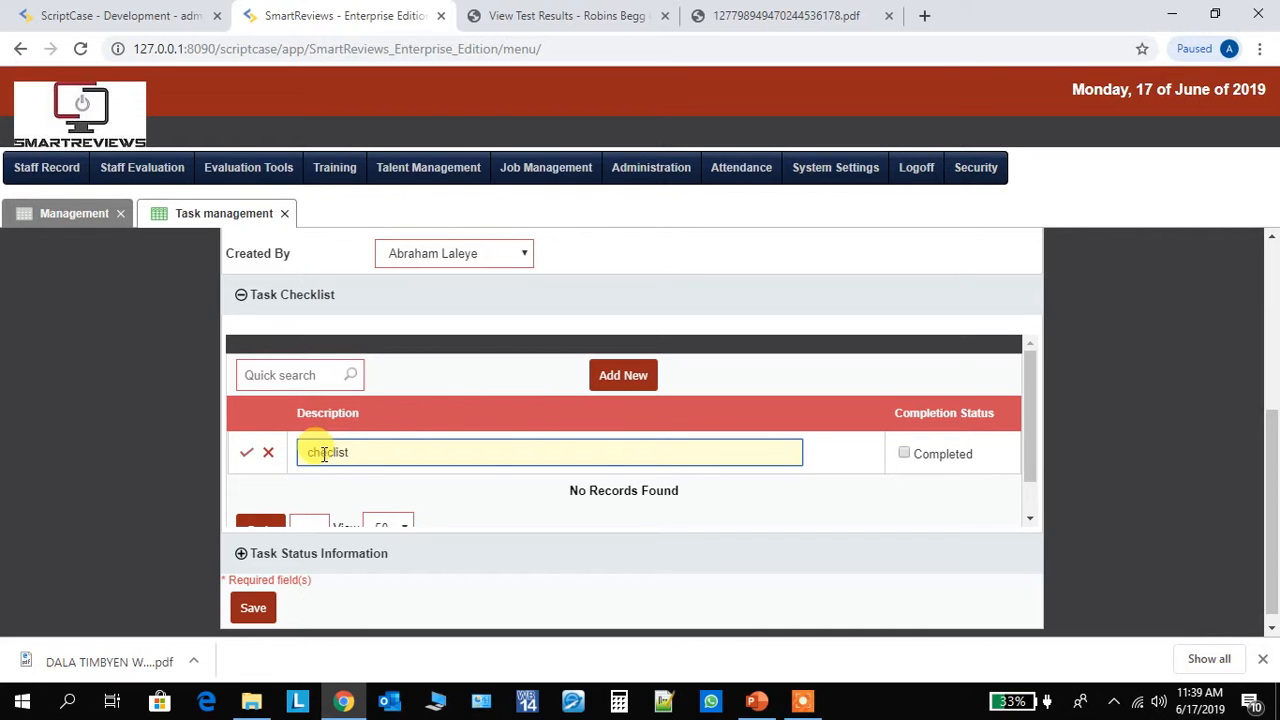
click(246, 452)
click(385, 488)
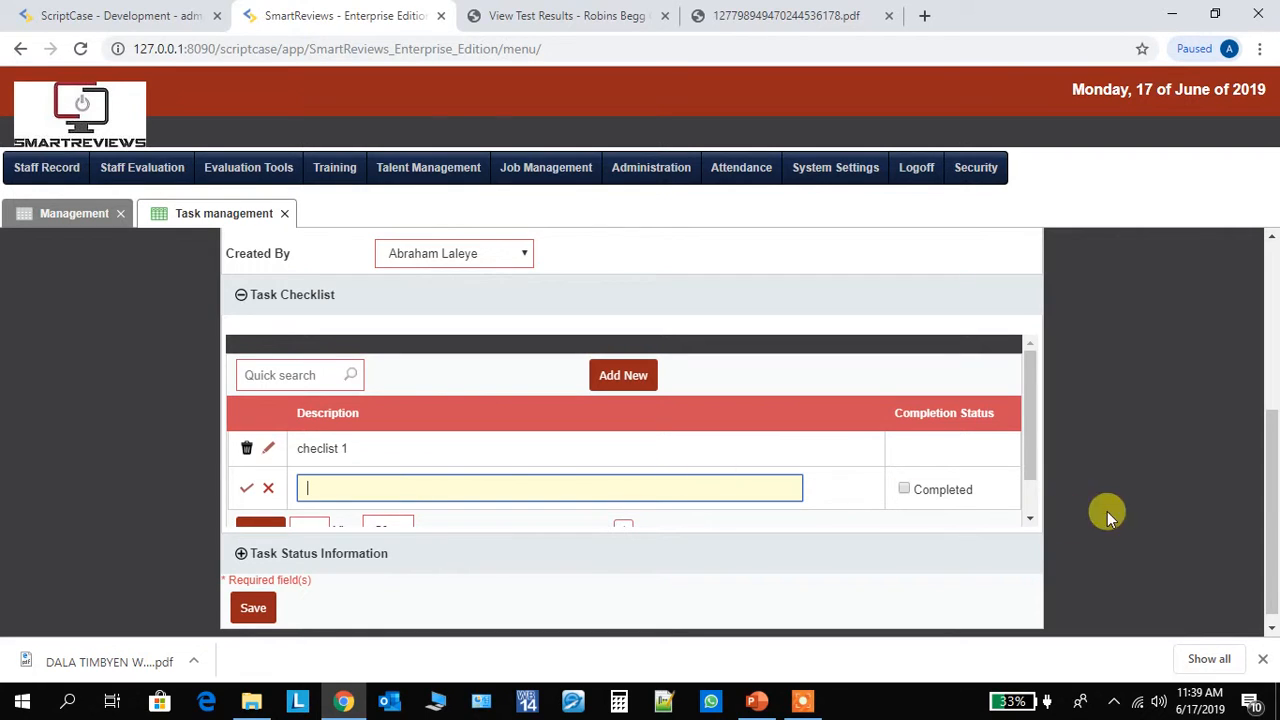
- Expand the Description section to examine its text editor alongside the other task fields, then collapse it again
drag(1268, 523, 1266, 431)
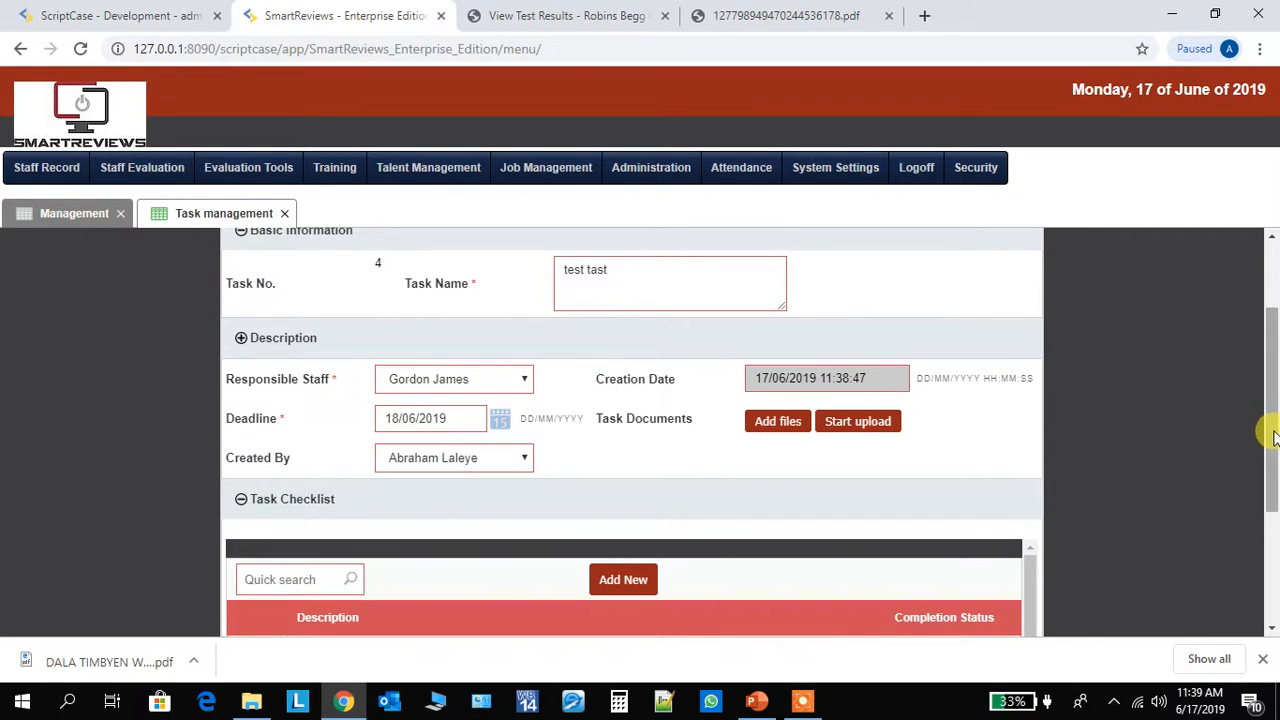
click(242, 339)
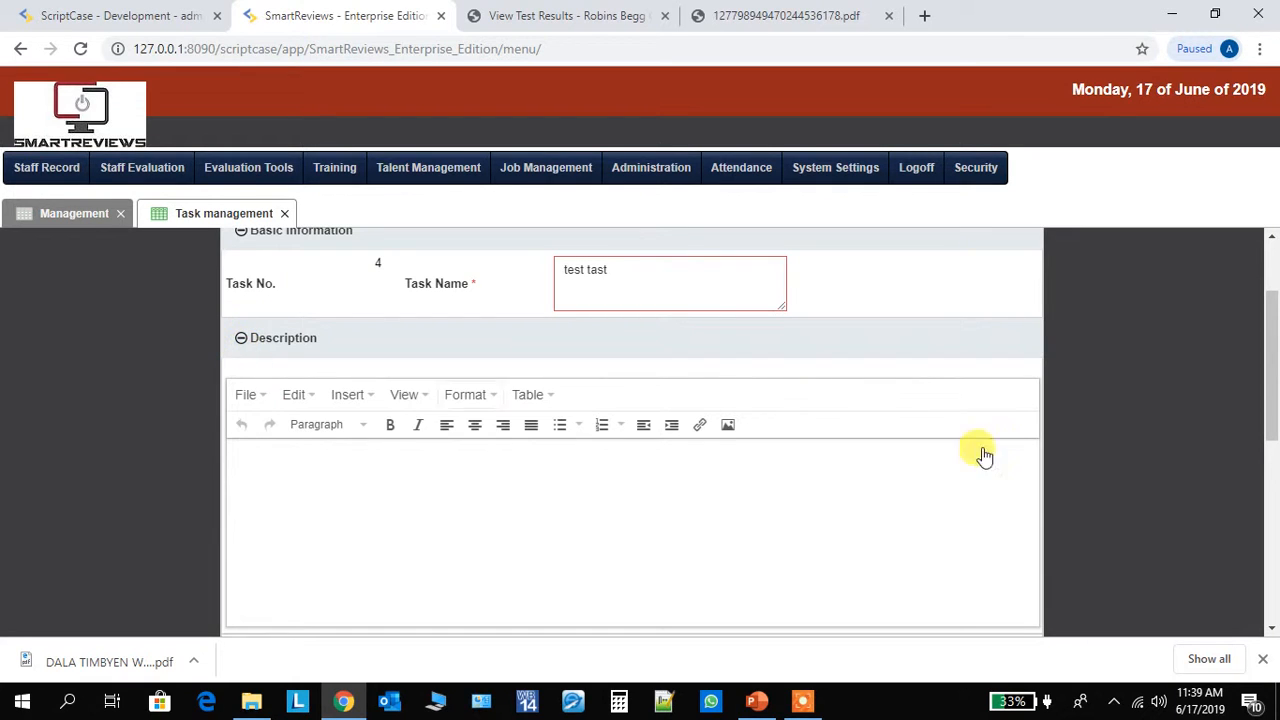
drag(1266, 329, 1248, 400)
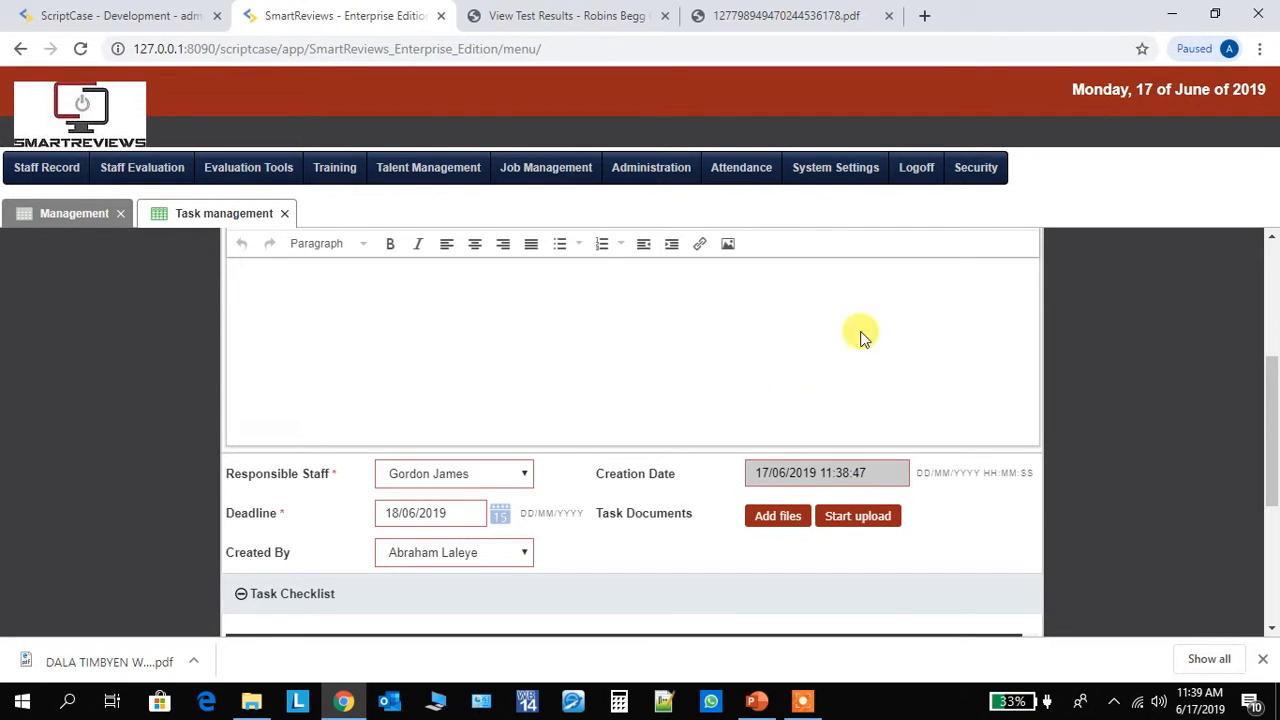
drag(1266, 429, 1275, 518)
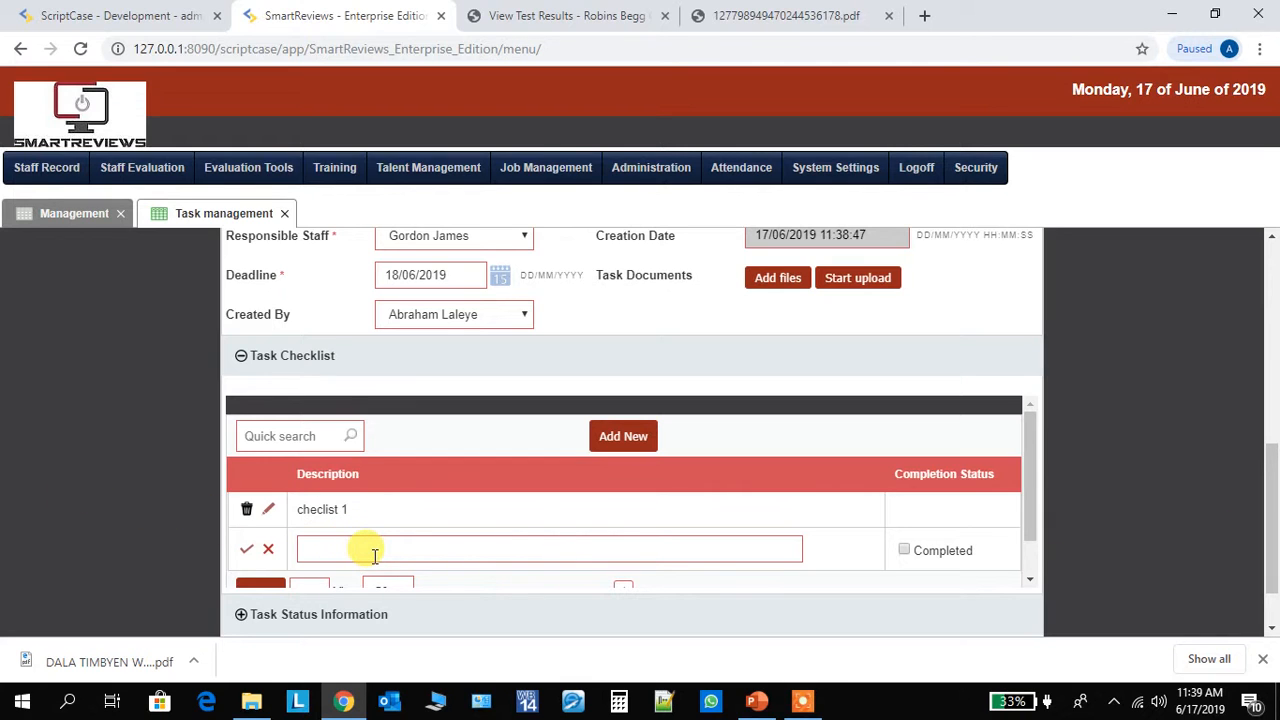
drag(1264, 545, 1245, 428)
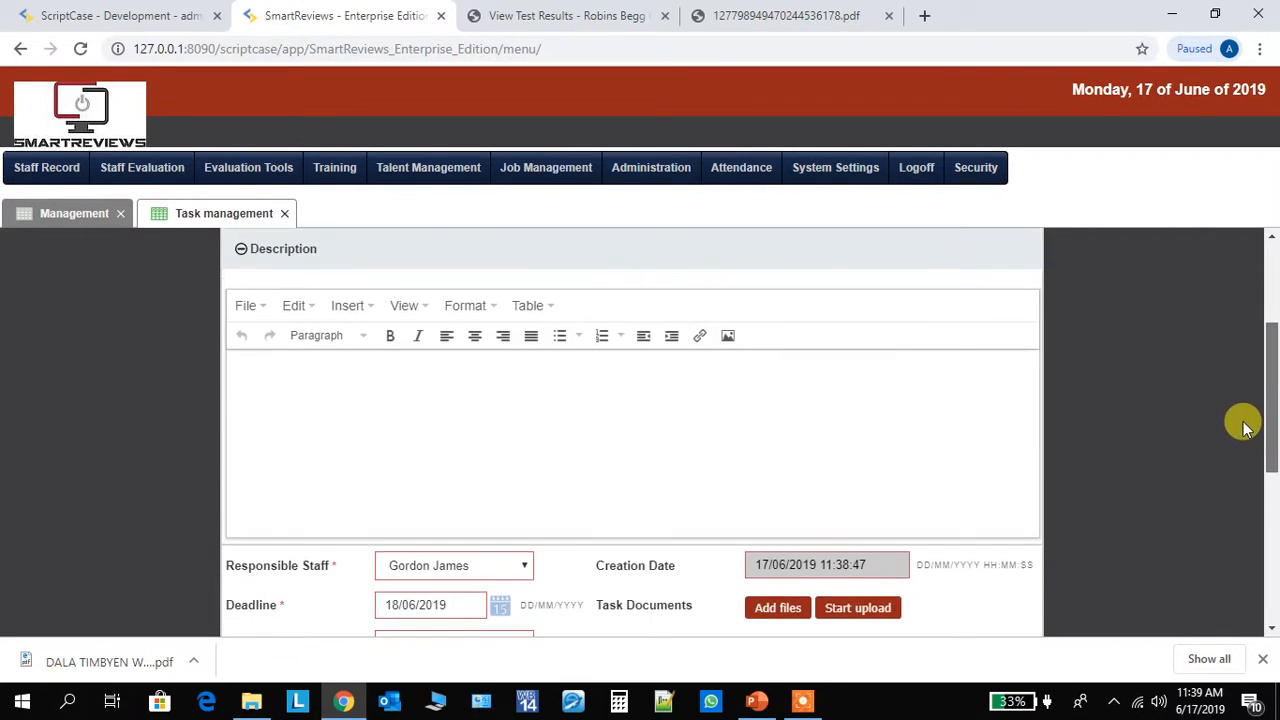
click(241, 249)
- Add a second Task Checklist item described as "checlist 2"
drag(1266, 423, 1272, 522)
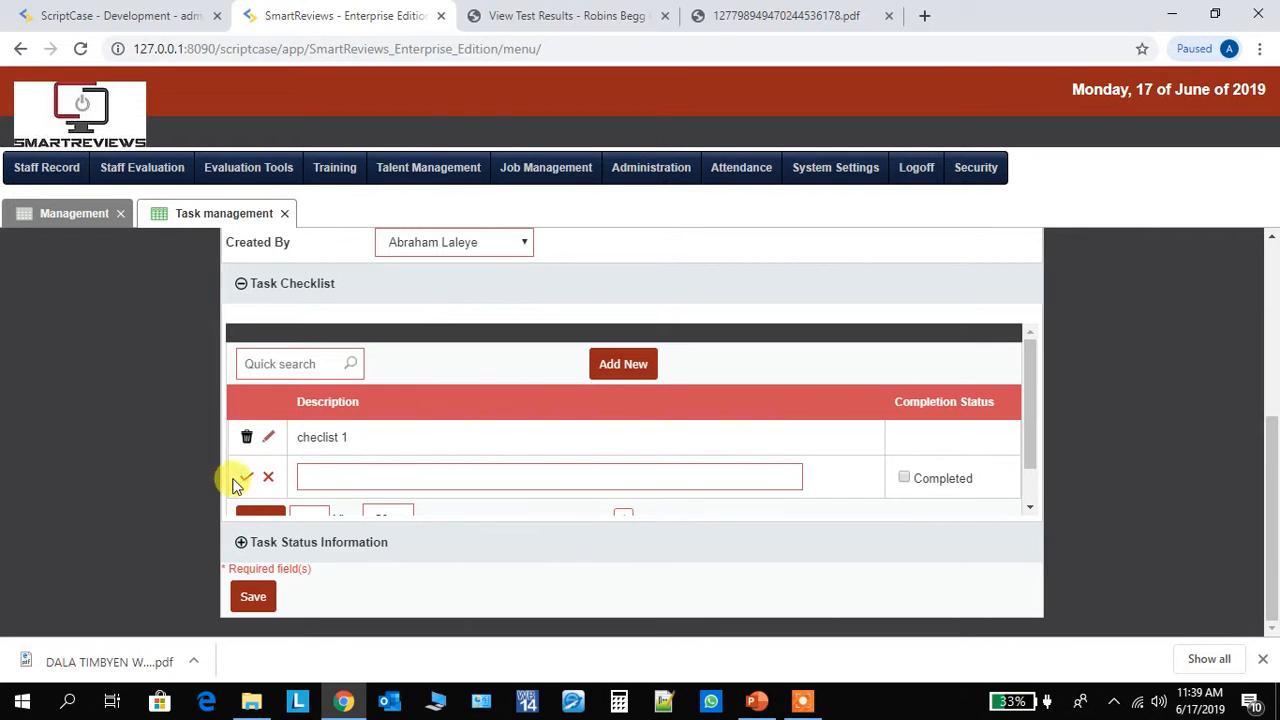
click(311, 476)
text(c)
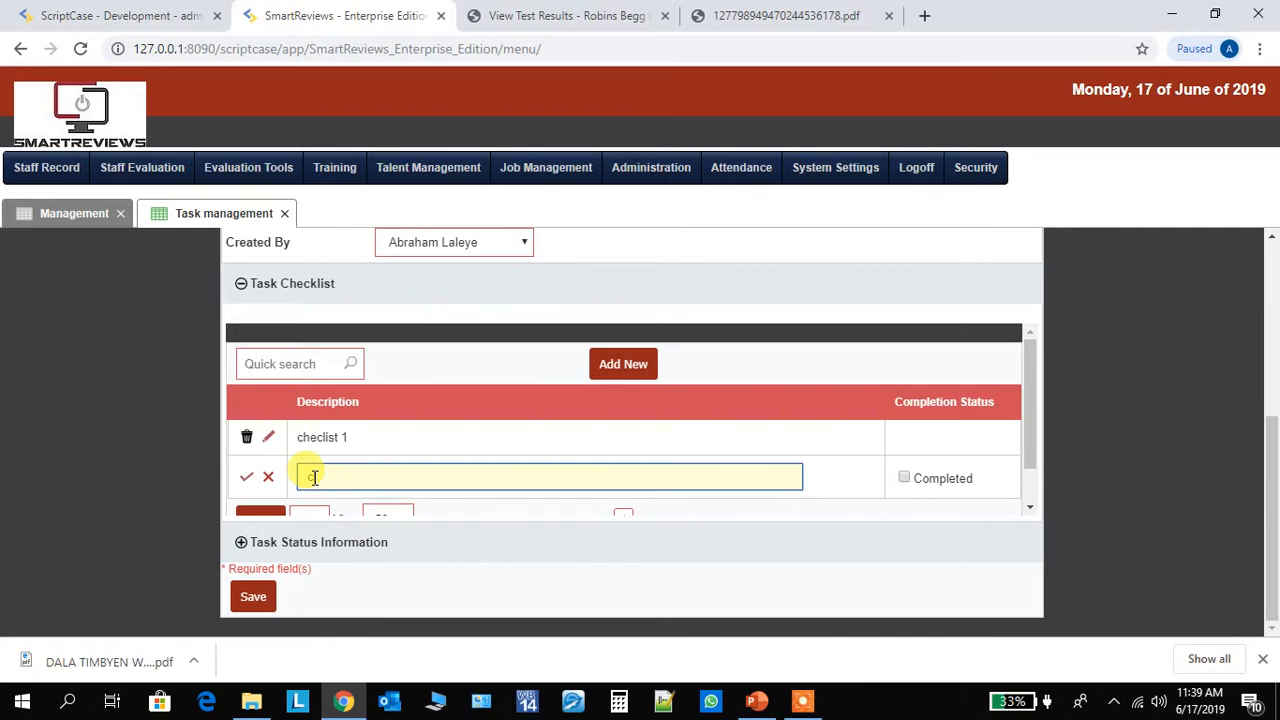
text(he)
text(clist 2)
click(244, 475)
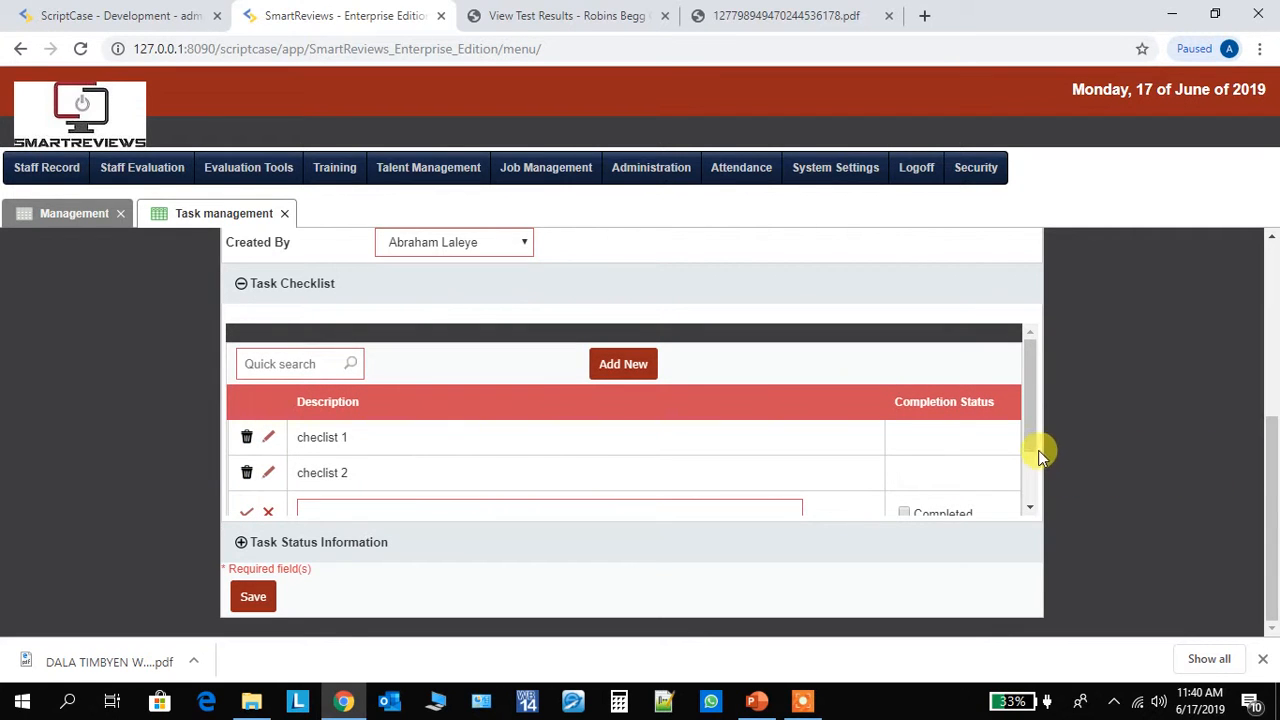
- Mark the checklist items "checlist 1" and "checlist 2" as Completed and save both updated rows
scroll(1038, 450, down, 3)
drag(1038, 487, 1038, 428)
drag(1274, 483, 1246, 434)
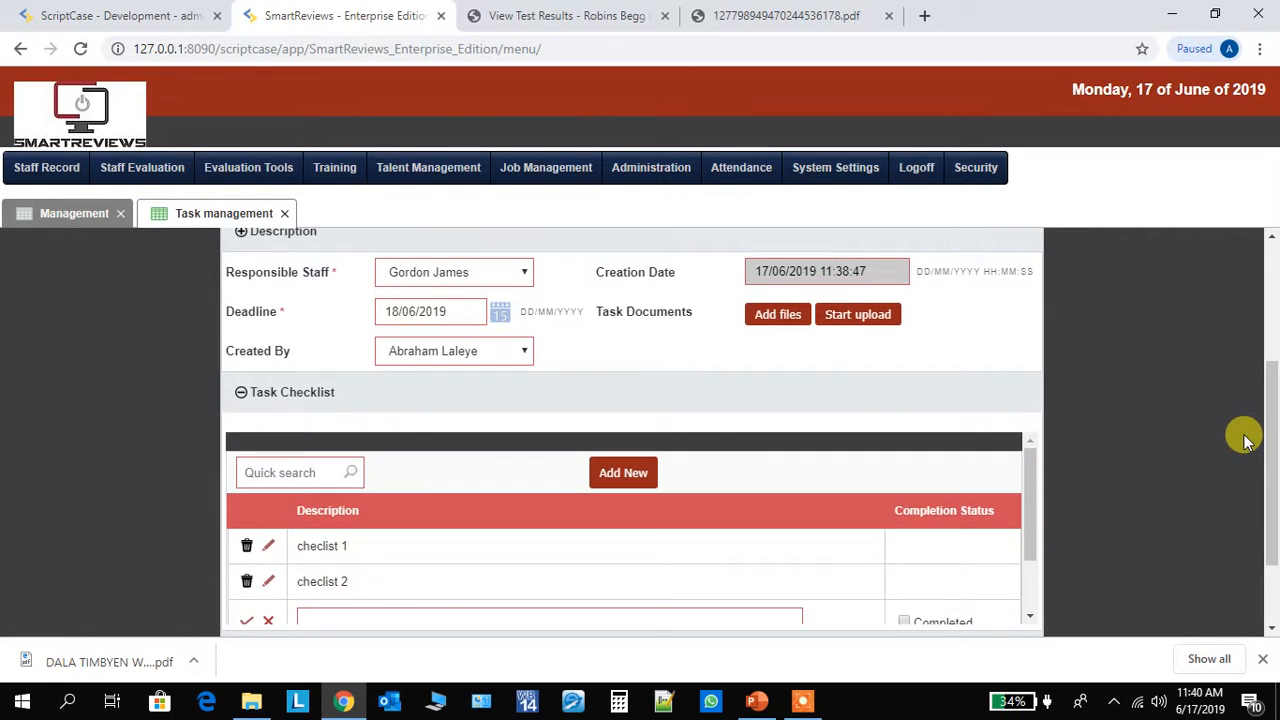
click(268, 545)
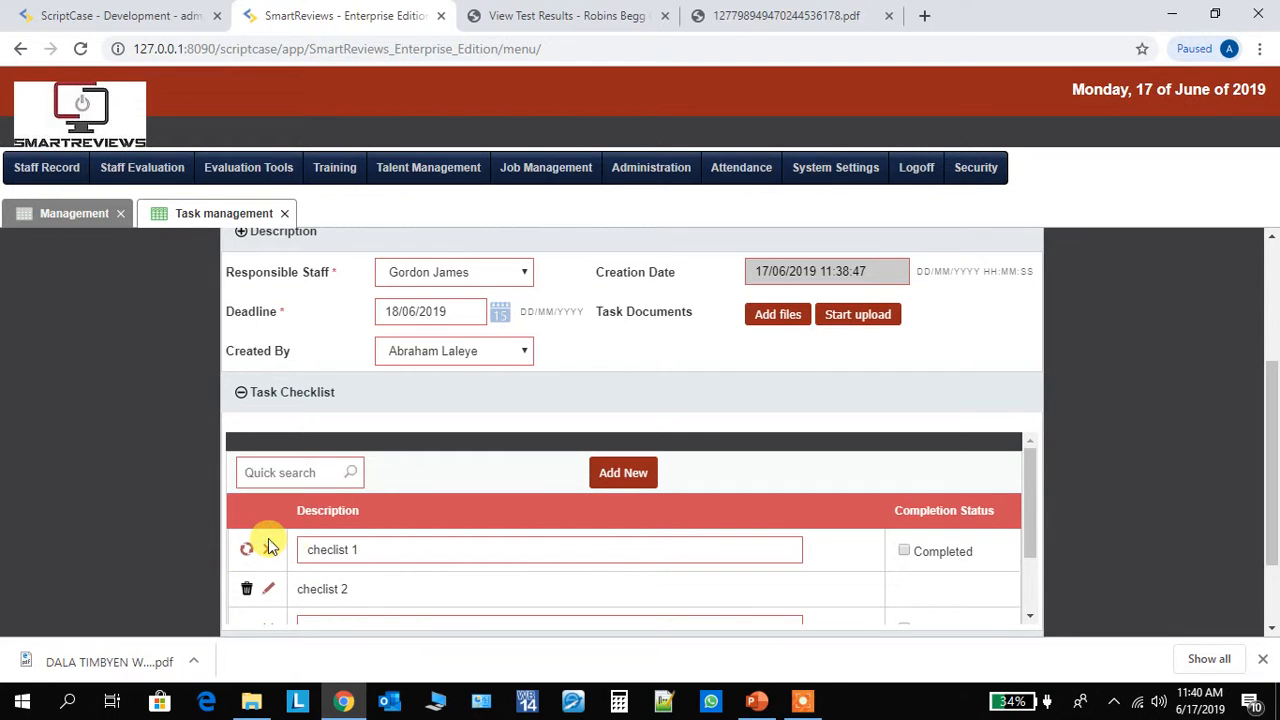
click(904, 551)
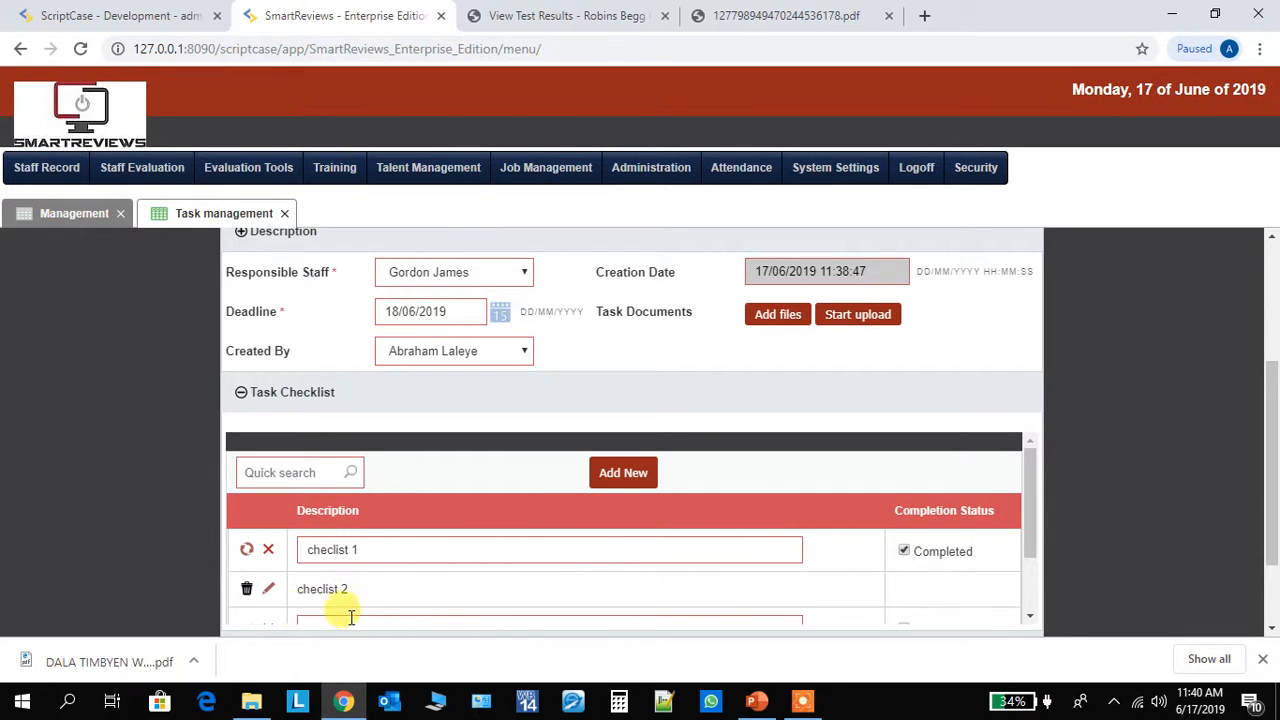
click(266, 589)
click(904, 597)
mouse_move(1273, 551)
mouse_down()
mouse_move(1266, 403)
mouse_move(1266, 563)
mouse_up()
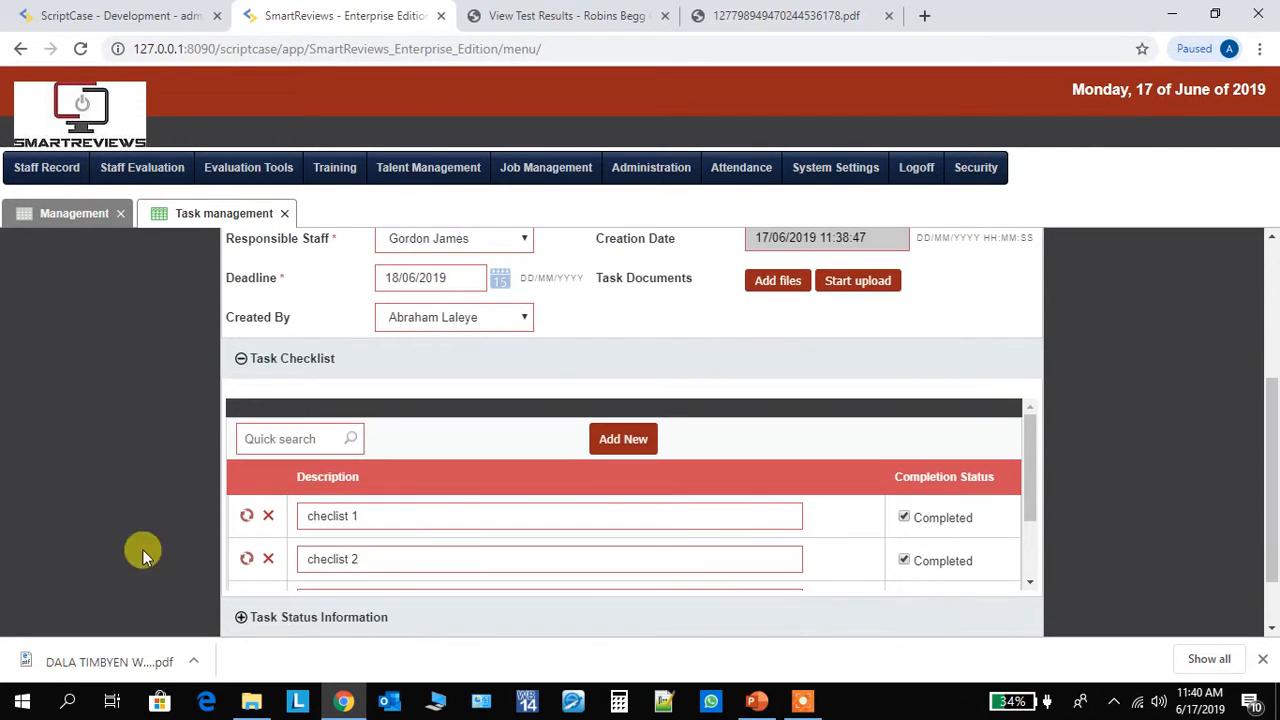
click(246, 515)
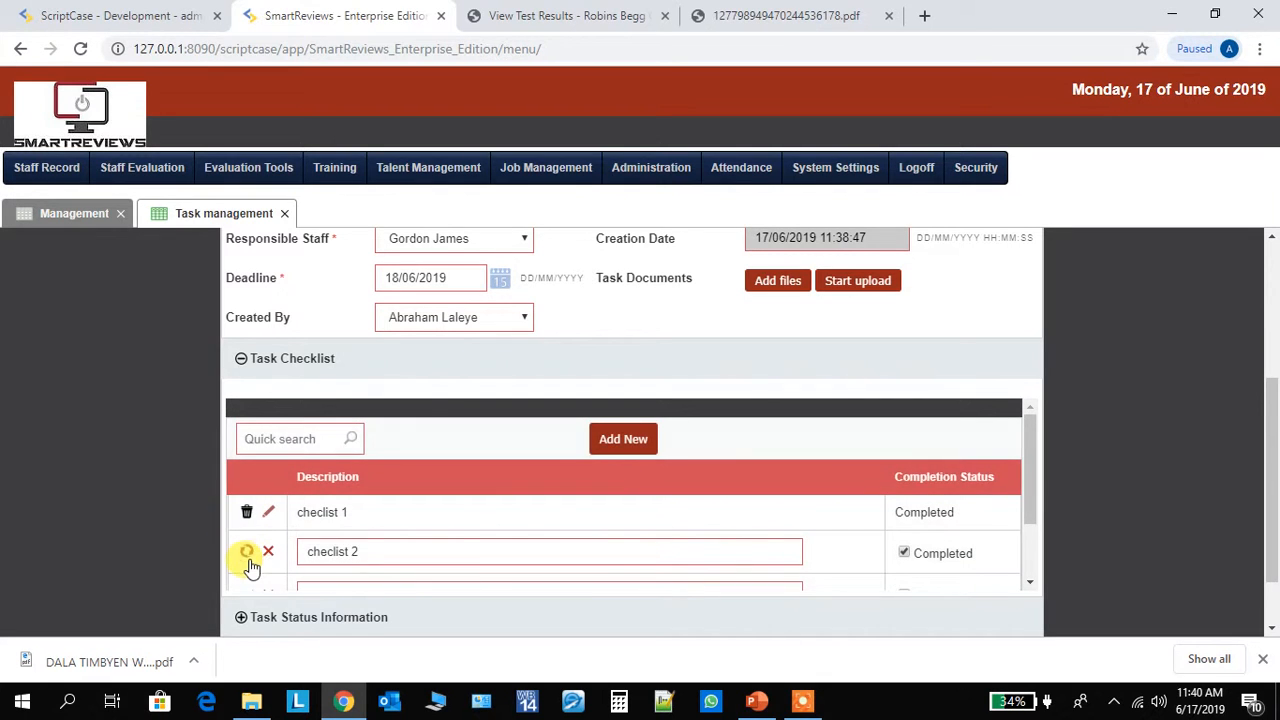
click(246, 552)
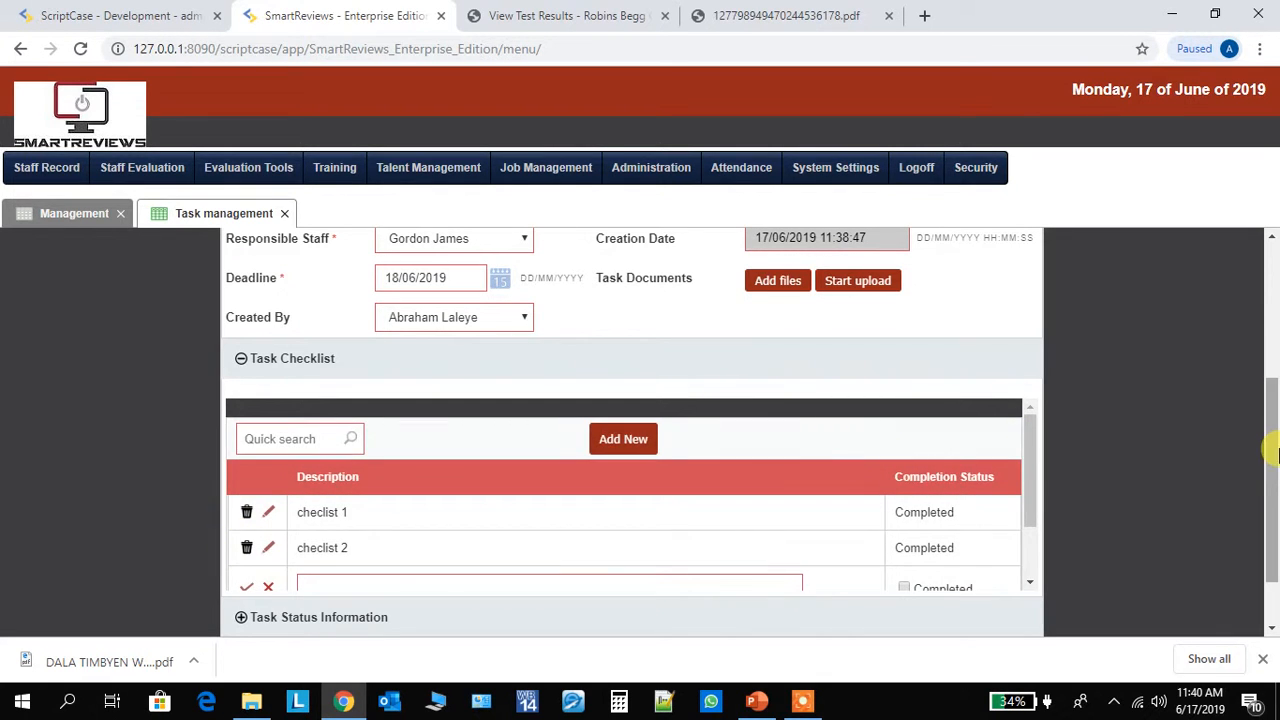
drag(1266, 471, 1231, 337)
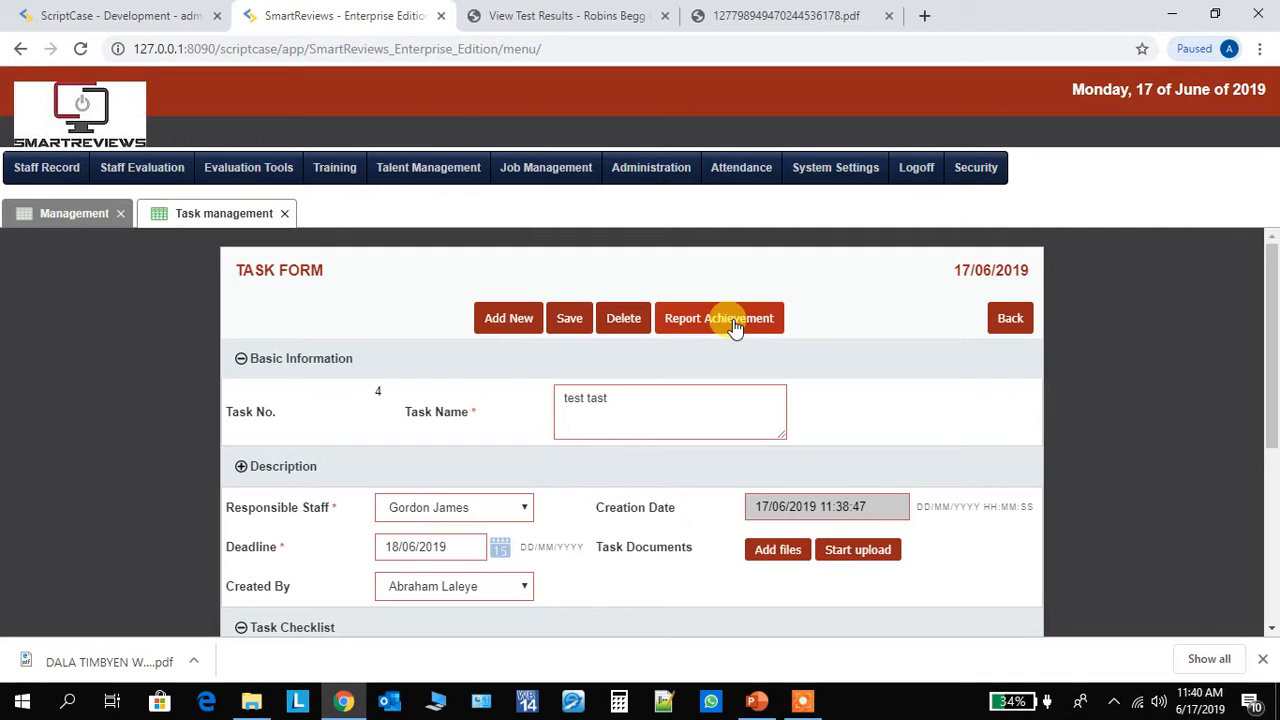